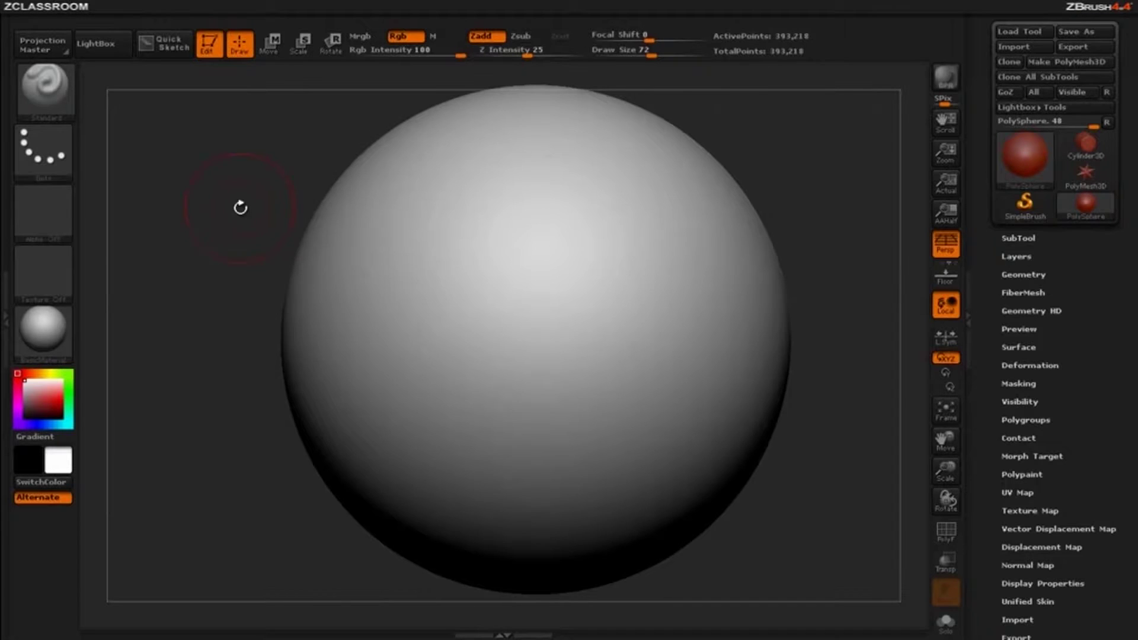
Step: Sculpt a vertical raised stroke on the sphere's left half with the Standard brush and the Dots stroke
mouse_move(240, 207)
alt+mouse_down()
mouse_move(240, 170)
mouse_move(244, 231)
alt+mouse_up()
click(47, 155)
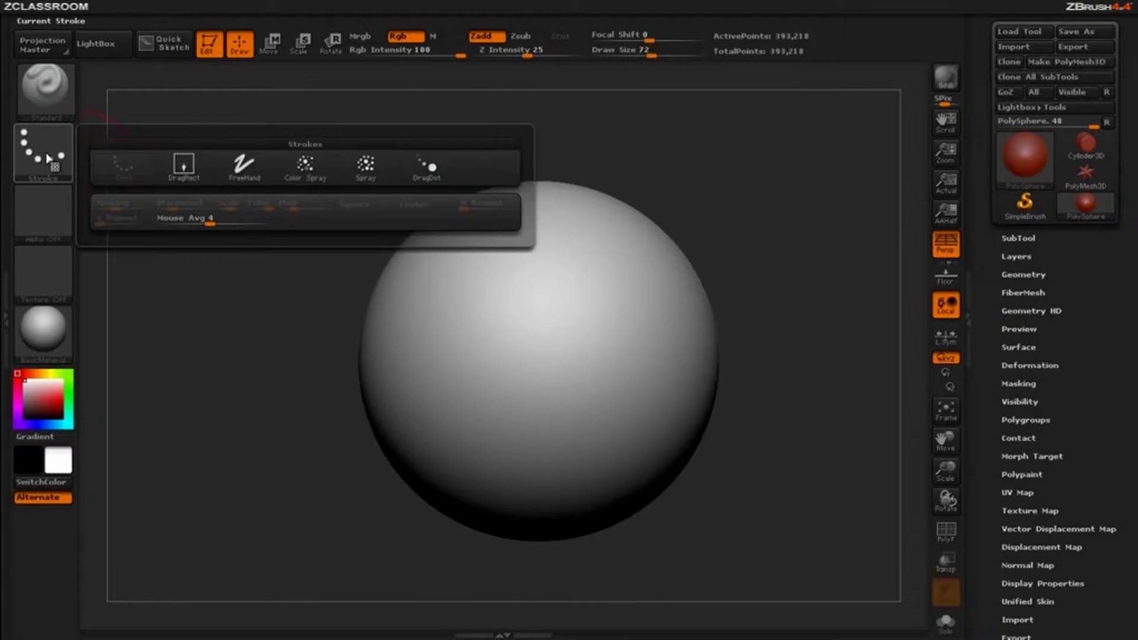
click(44, 222)
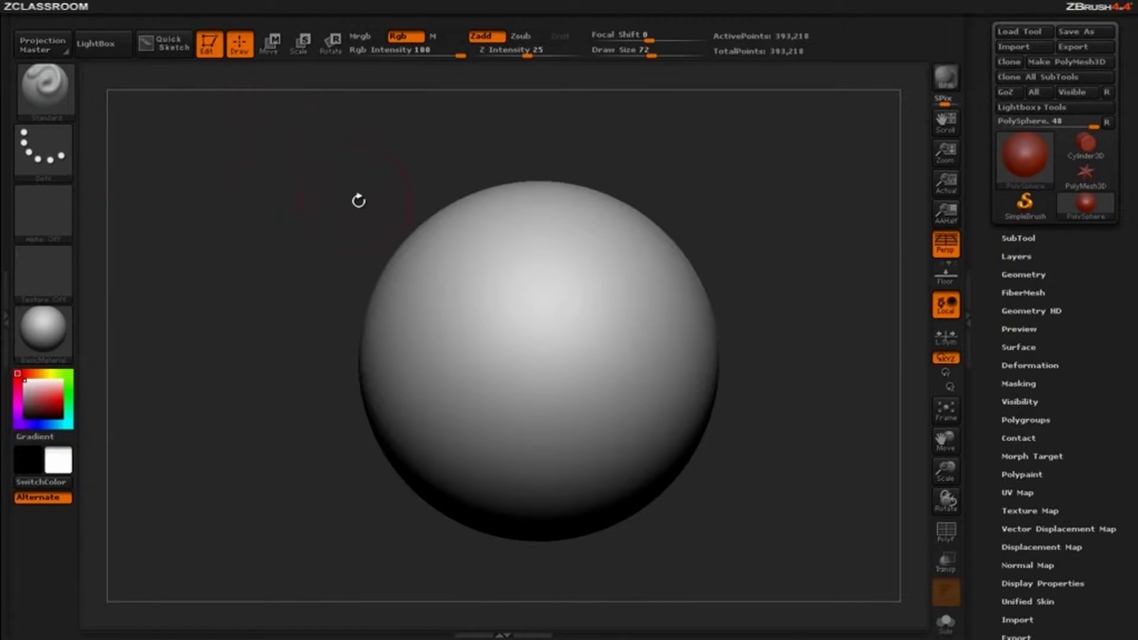
mouse_move(328, 225)
alt+mouse_down()
mouse_move(322, 269)
mouse_move(284, 221)
alt+mouse_up()
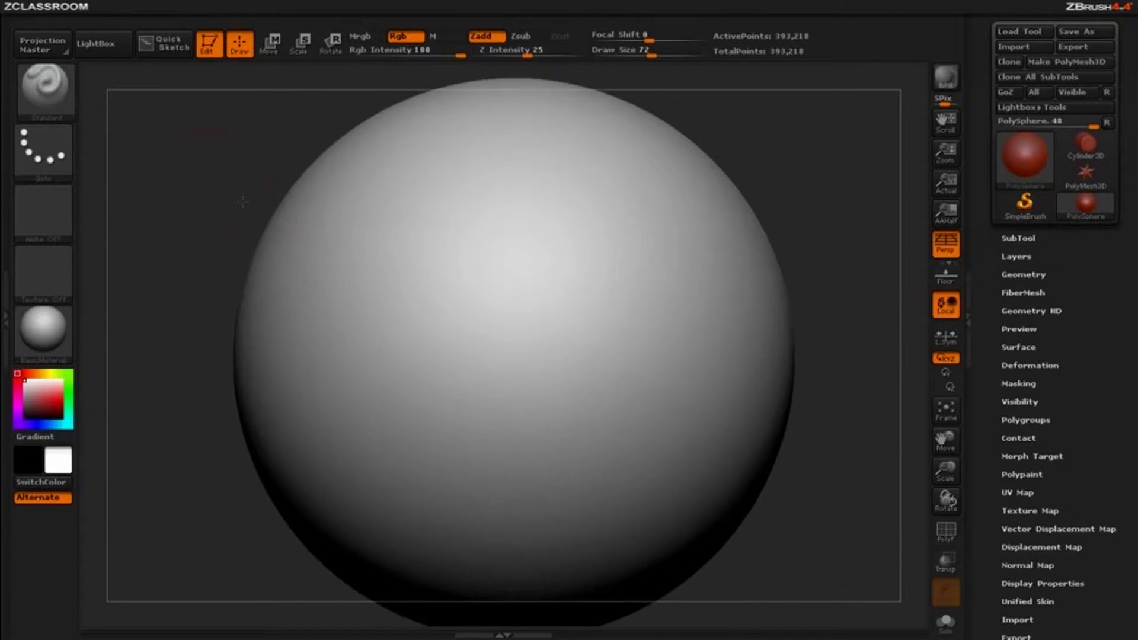
mouse_move(389, 206)
mouse_down()
mouse_move(400, 242)
mouse_move(392, 424)
mouse_up()
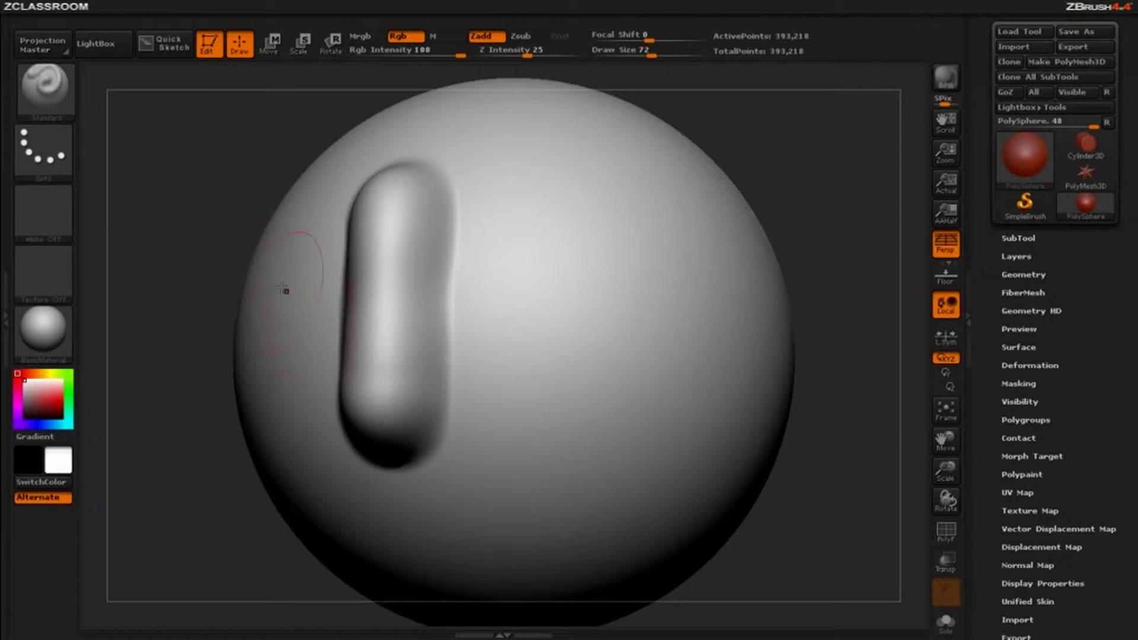
Step: Sculpt a vertical stroke with the Rake brush just right of the smooth raised ridge
click(60, 98)
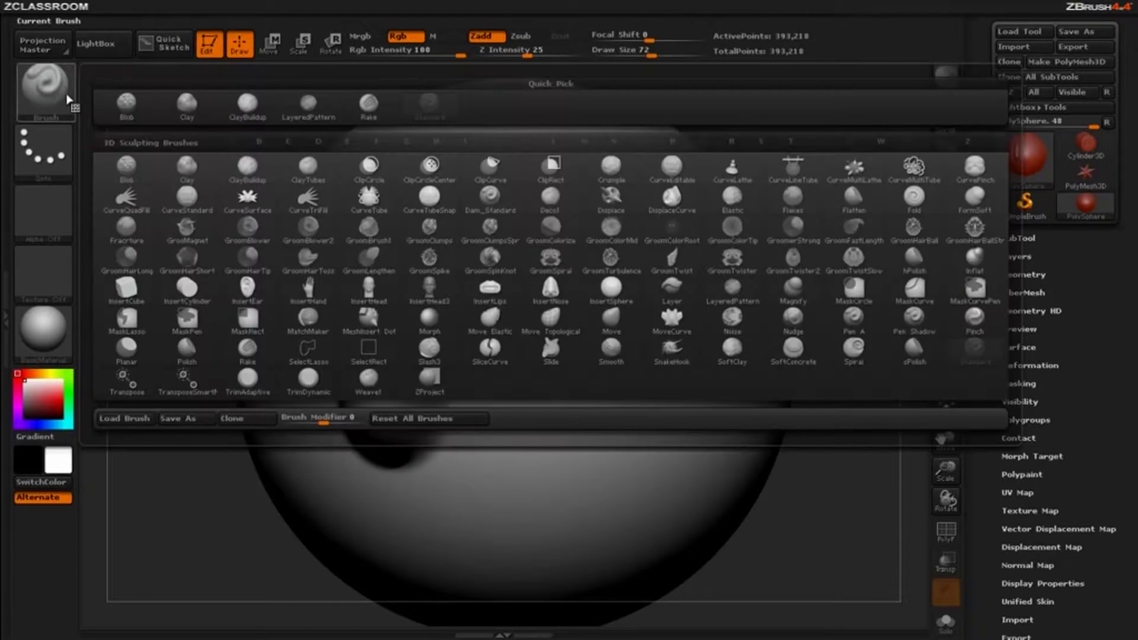
click(368, 106)
mouse_move(482, 208)
mouse_down()
mouse_move(492, 219)
mouse_move(471, 409)
mouse_up()
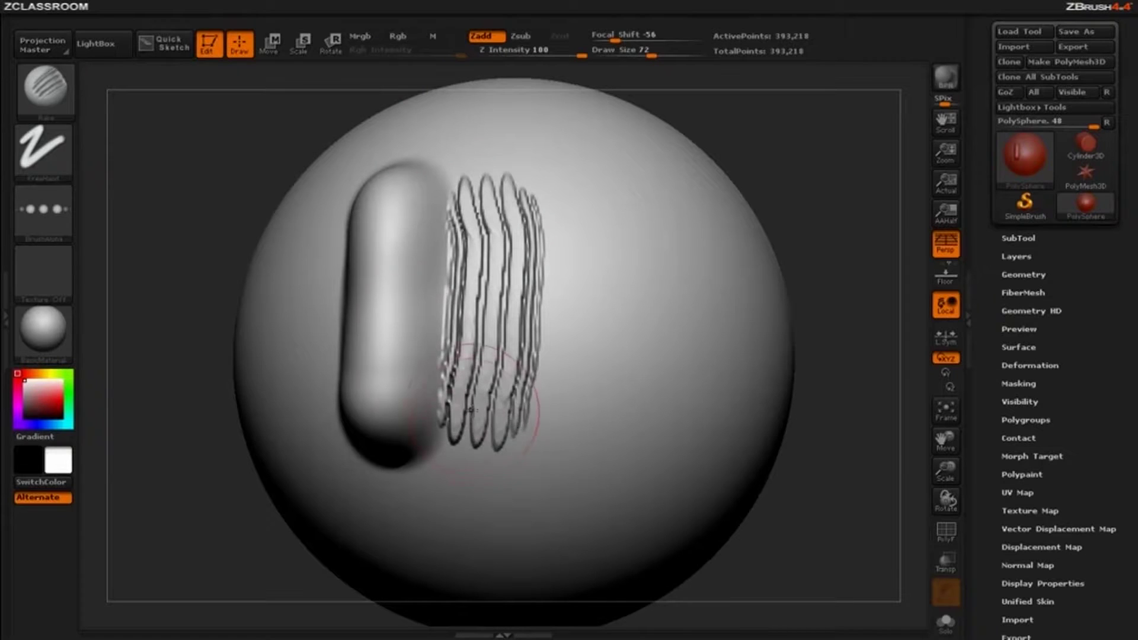
Step: Sculpt a vertical band with the LayeredPattern brush to the right of the raked grooves
click(46, 89)
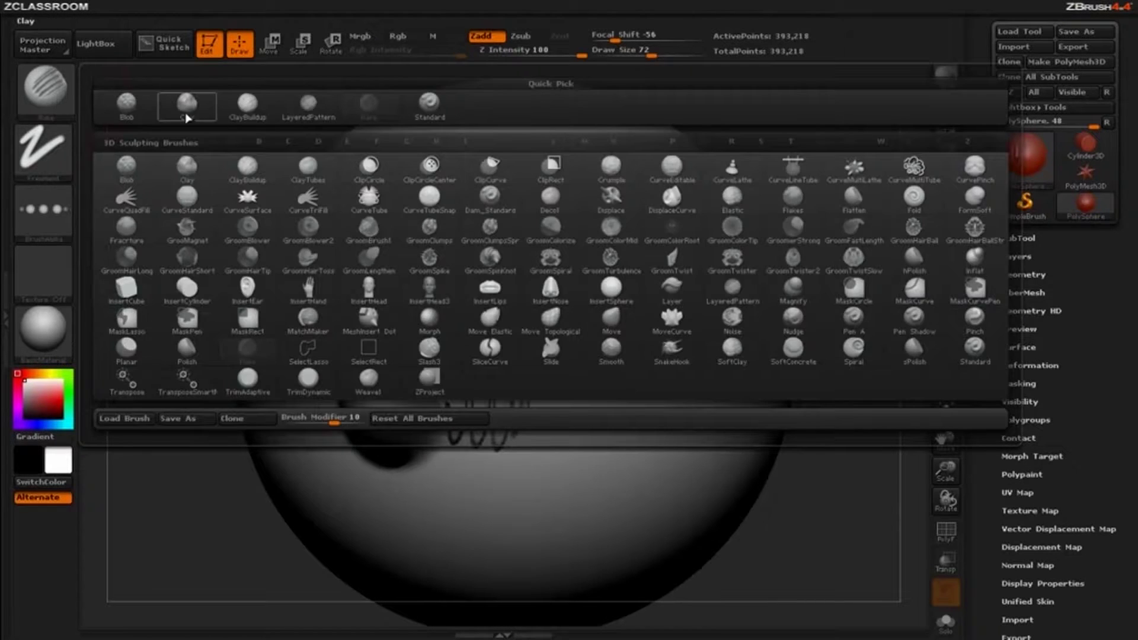
click(308, 112)
mouse_move(568, 218)
mouse_down()
mouse_move(592, 255)
mouse_move(557, 438)
mouse_up()
drag(215, 133, 196, 140)
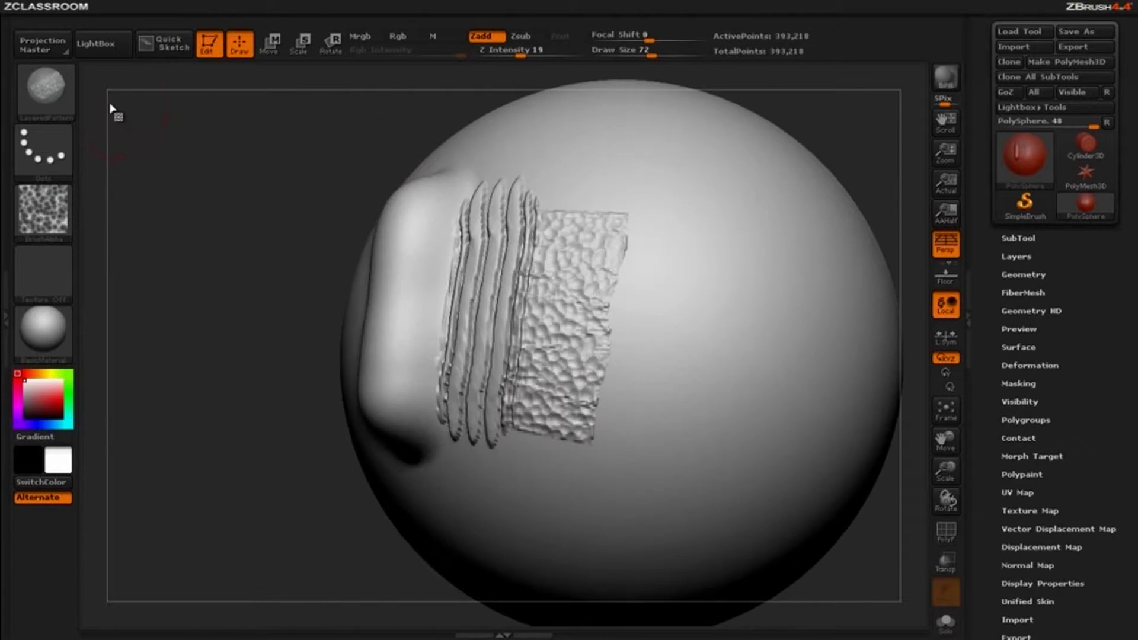
Step: Sculpt a vertical strip with the ClayBuildup brush to the right of the patterned band
click(69, 102)
click(246, 106)
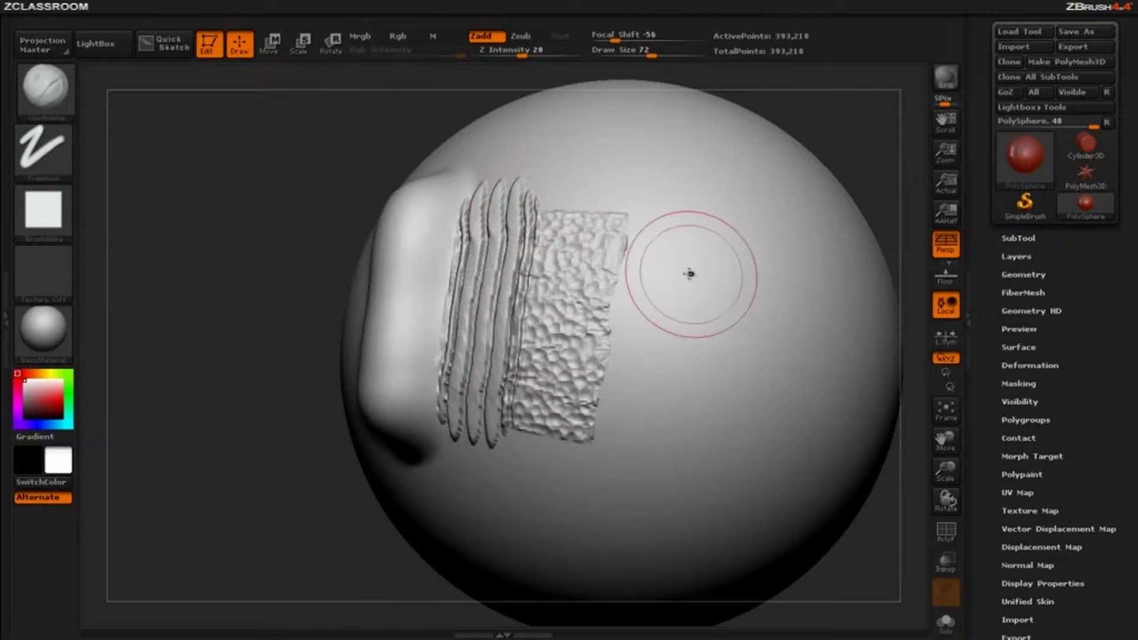
drag(673, 238, 646, 442)
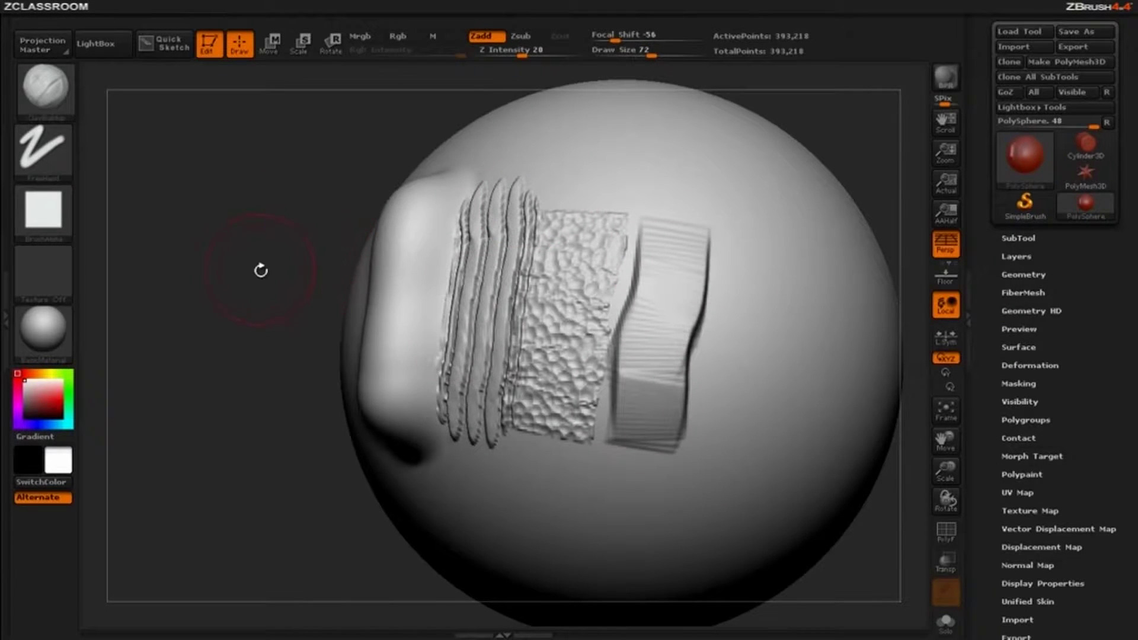
mouse_move(261, 270)
mouse_down()
mouse_move(257, 246)
mouse_move(227, 244)
mouse_move(266, 275)
mouse_move(333, 287)
mouse_up()
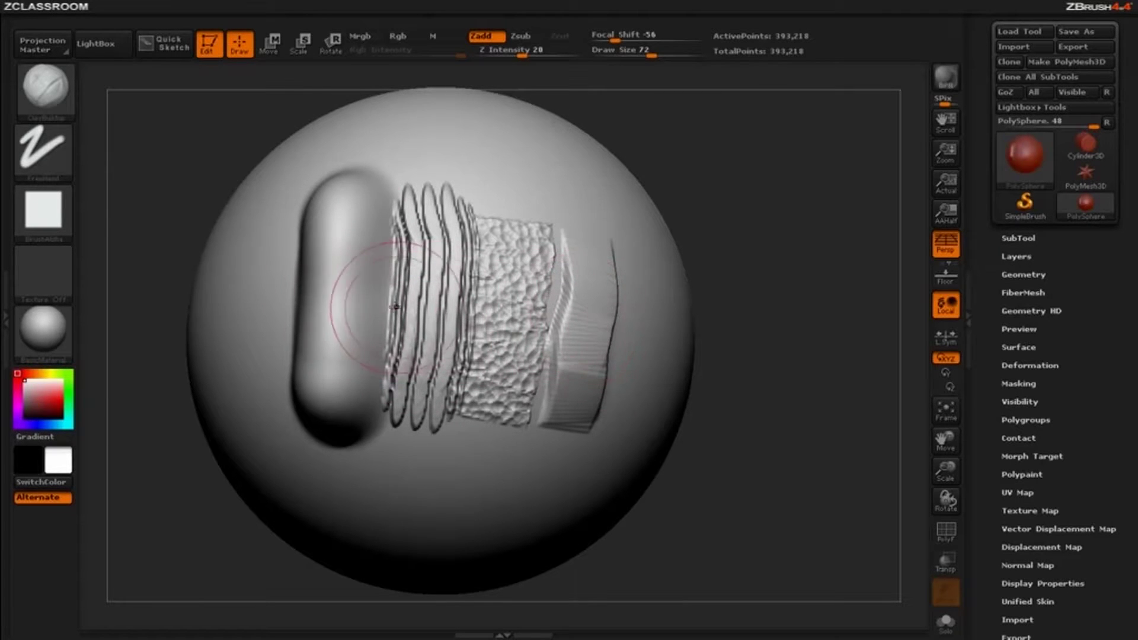
Step: Compare the stroke and alpha settings of the Standard and Rake brushes by activating each in turn
click(49, 92)
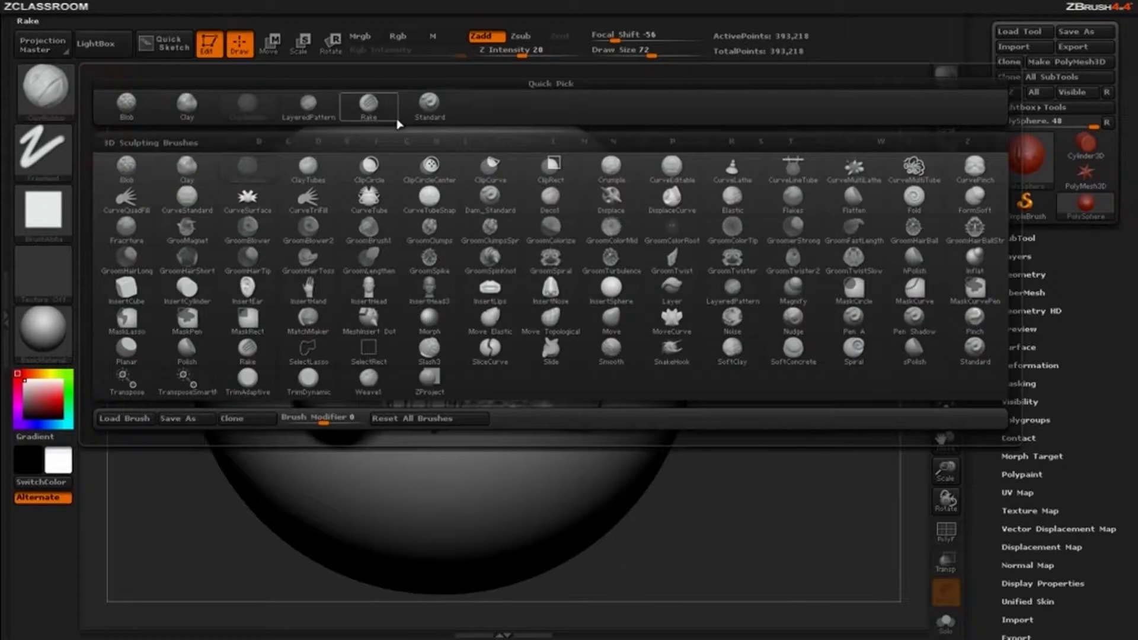
click(369, 109)
mouse_move(837, 236)
mouse_down()
mouse_move(820, 226)
mouse_move(704, 246)
mouse_up()
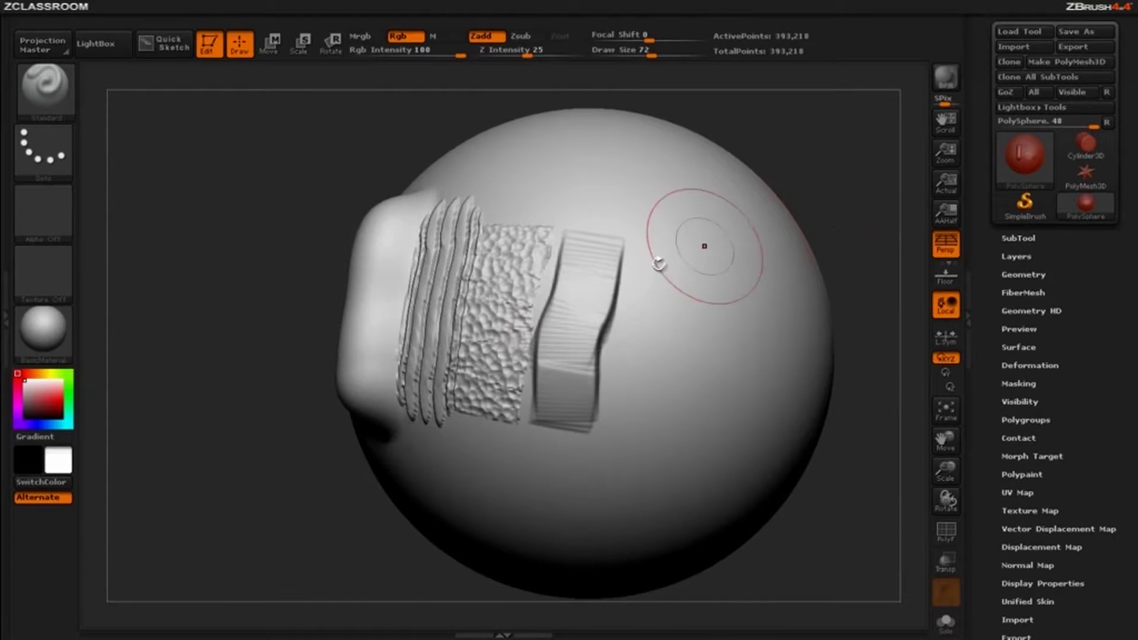
mouse_move(282, 444)
mouse_down()
mouse_move(250, 391)
mouse_move(258, 425)
mouse_move(207, 468)
mouse_move(254, 394)
mouse_up()
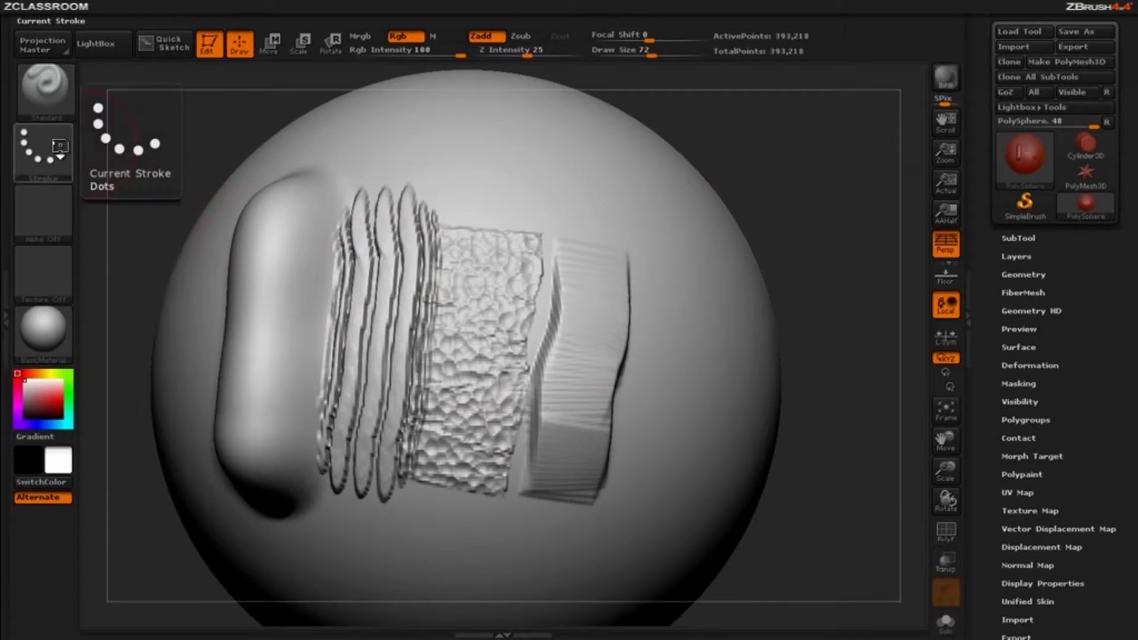
click(52, 114)
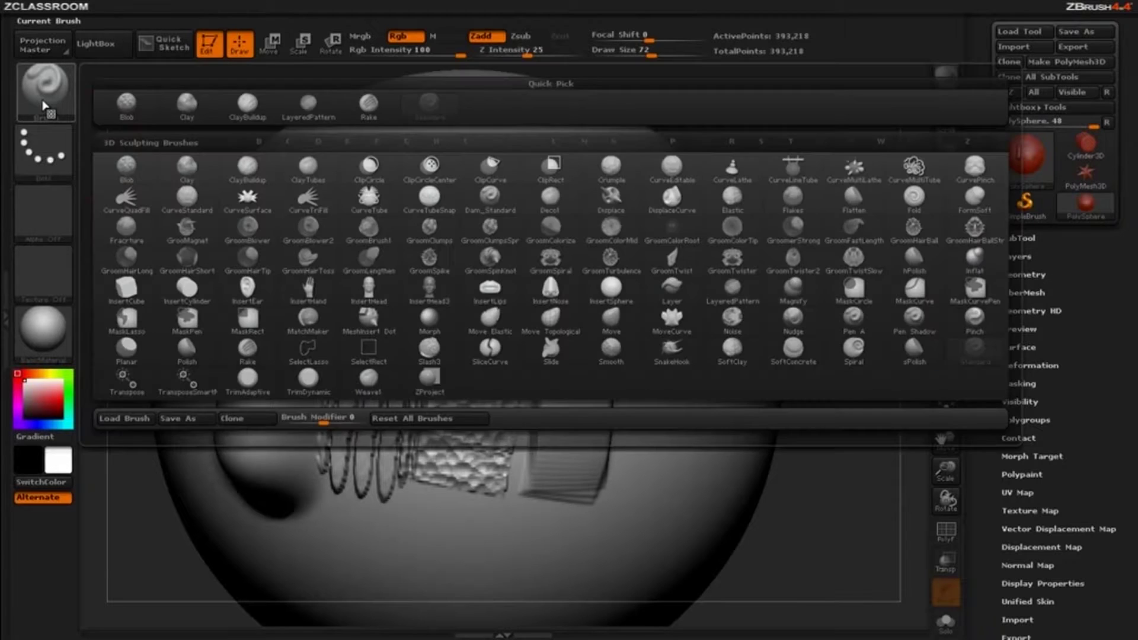
click(368, 112)
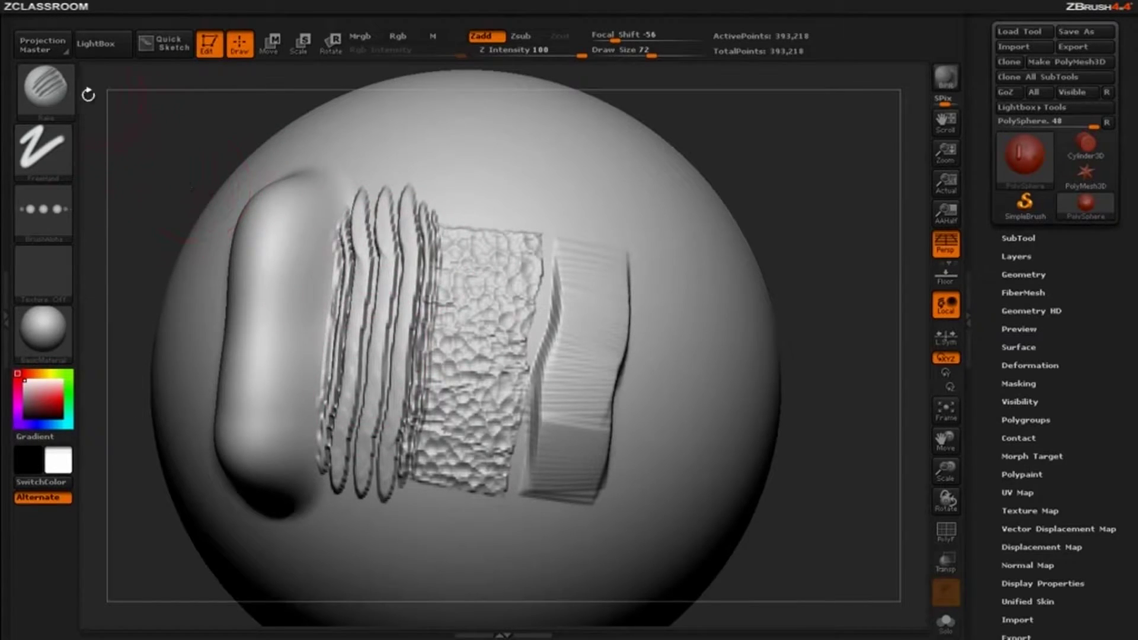
Step: Sculpt a short vertical bulge left of the smooth ridge with the Standard brush
click(45, 88)
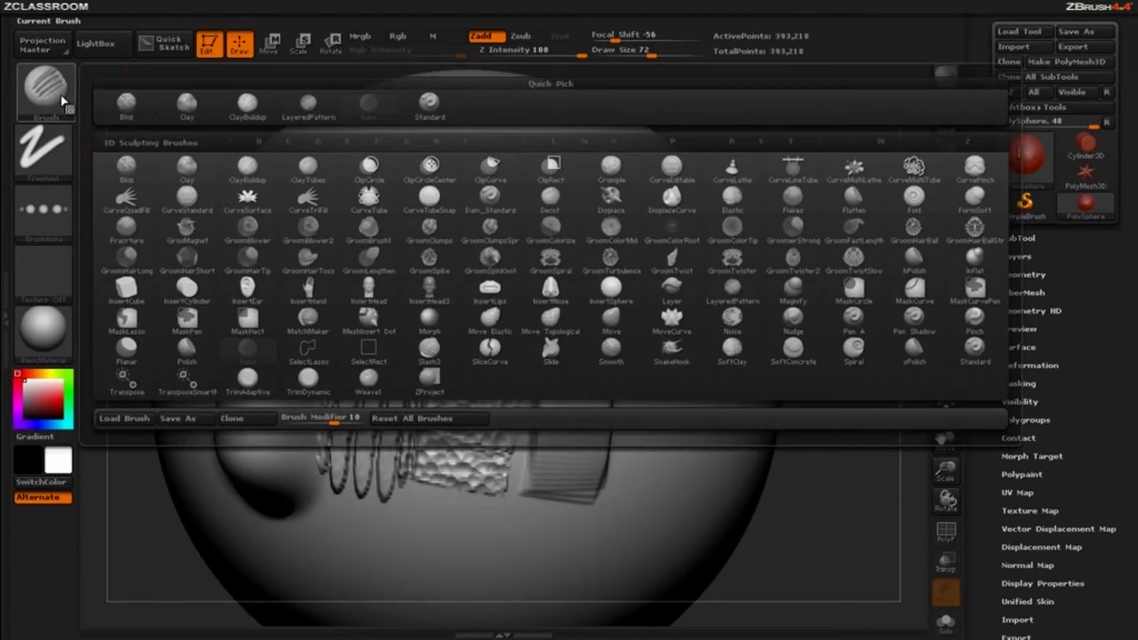
click(429, 109)
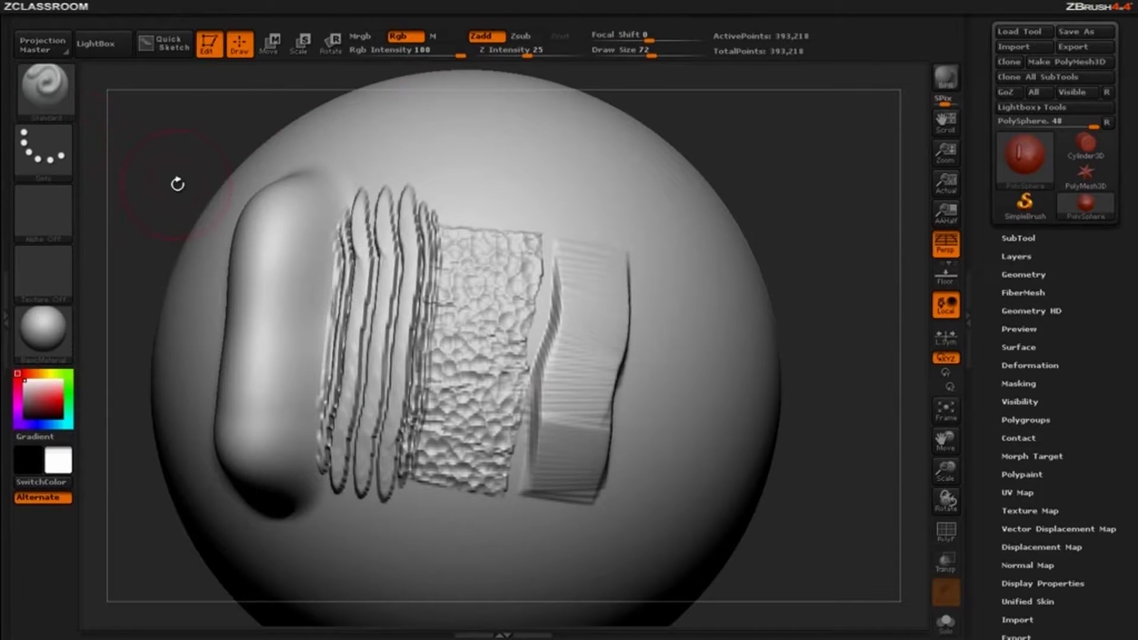
mouse_move(176, 183)
mouse_down()
mouse_move(166, 137)
mouse_move(282, 199)
mouse_up()
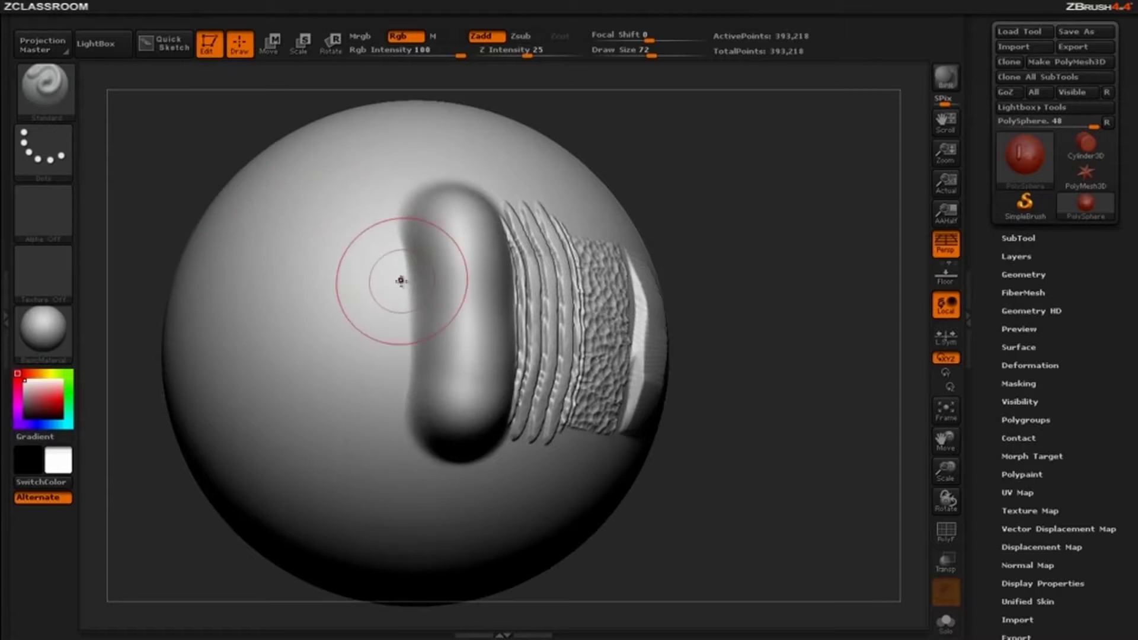
drag(401, 285, 392, 375)
drag(779, 247, 712, 256)
mouse_move(213, 400)
mouse_down()
mouse_move(242, 335)
mouse_move(116, 167)
mouse_up()
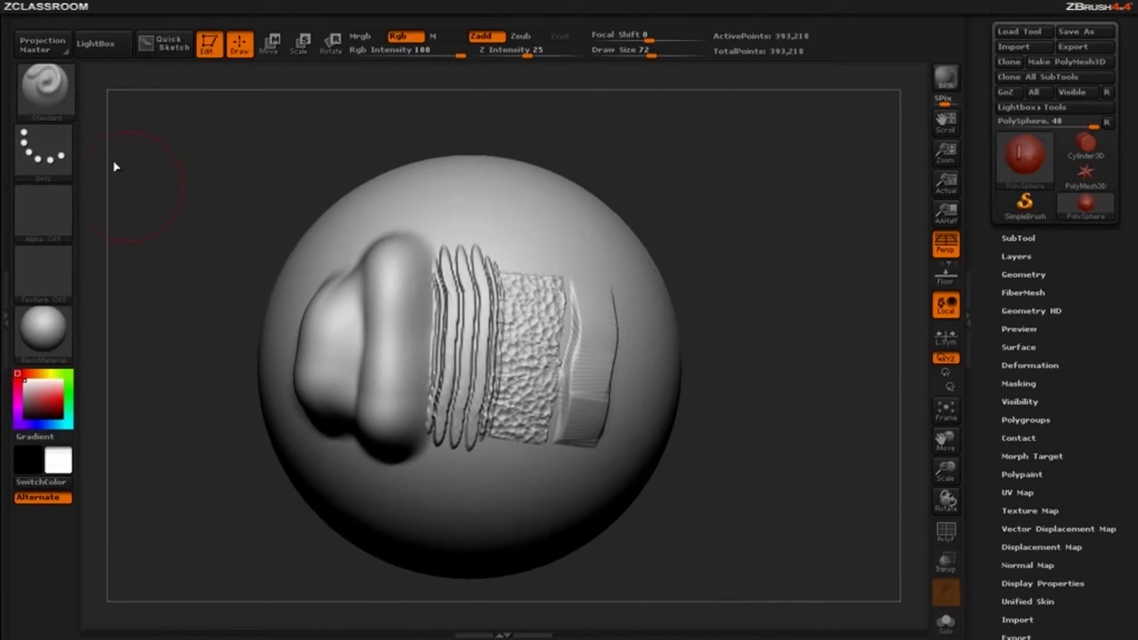
Step: Sculpt a second vertical ClayBuildup strip right beside the existing clay strip, using the brush's square alpha
click(62, 115)
click(247, 114)
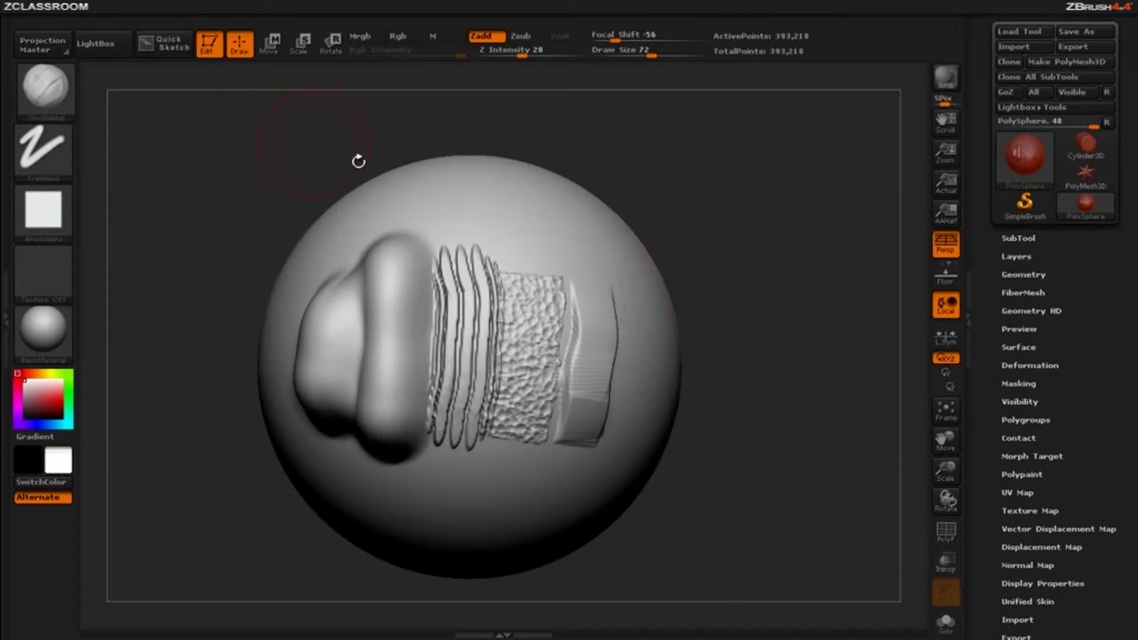
drag(762, 283, 706, 271)
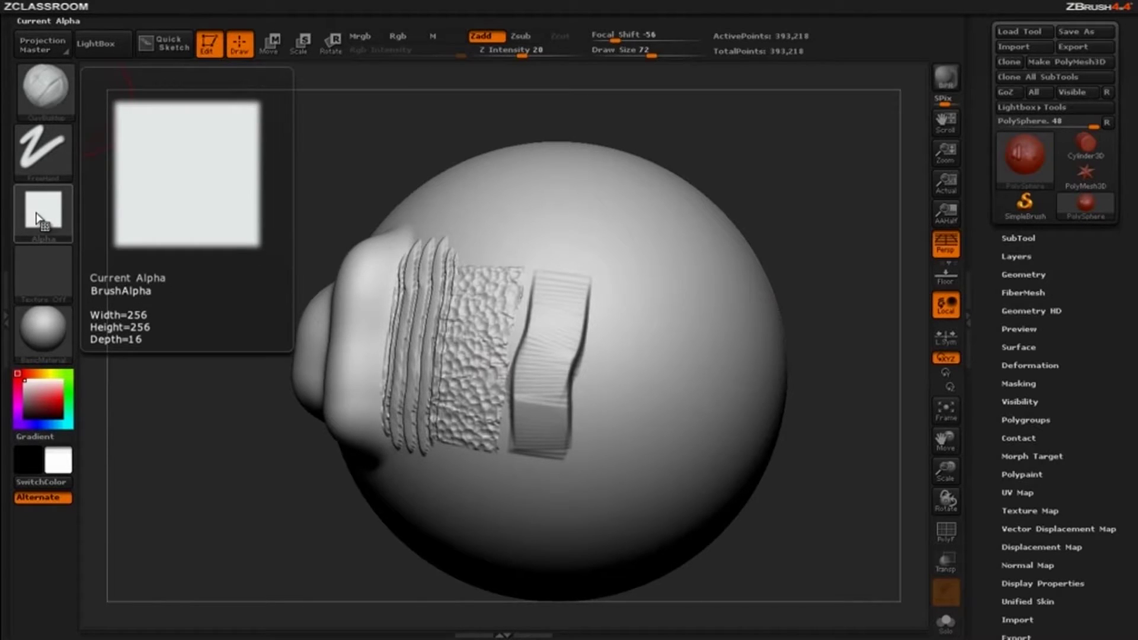
mouse_move(196, 371)
mouse_down()
mouse_move(207, 474)
mouse_move(89, 443)
mouse_up()
mouse_move(635, 238)
mouse_down()
mouse_move(610, 254)
mouse_move(631, 379)
mouse_move(616, 504)
mouse_up()
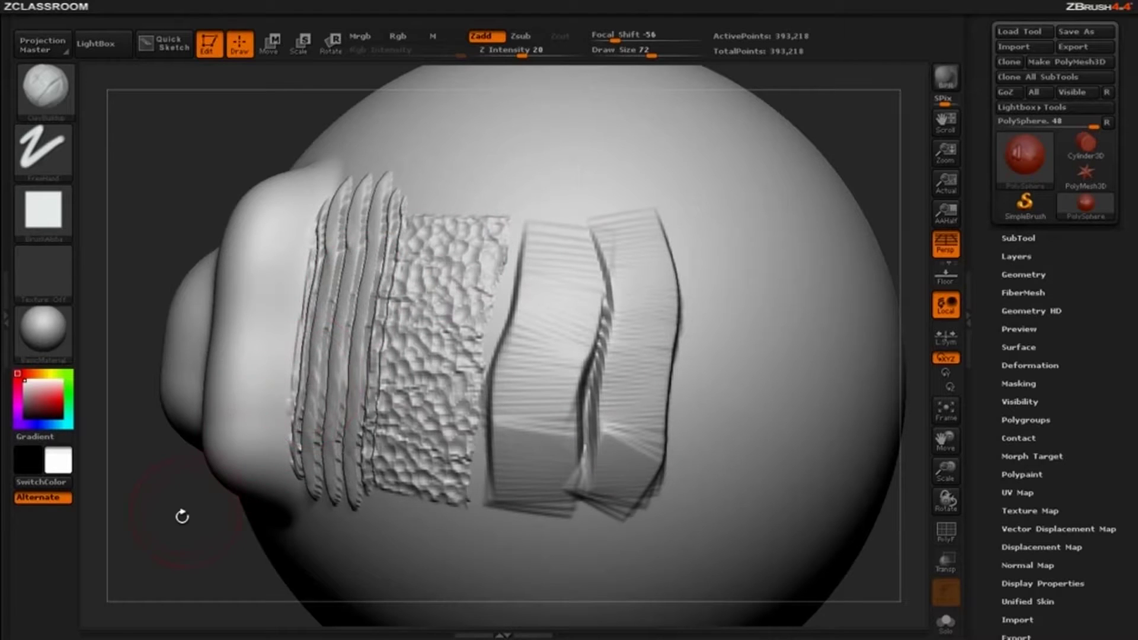
mouse_move(183, 516)
alt+mouse_down()
mouse_move(177, 470)
mouse_move(265, 411)
mouse_move(241, 441)
mouse_move(259, 464)
alt+mouse_up()
drag(163, 176, 214, 208)
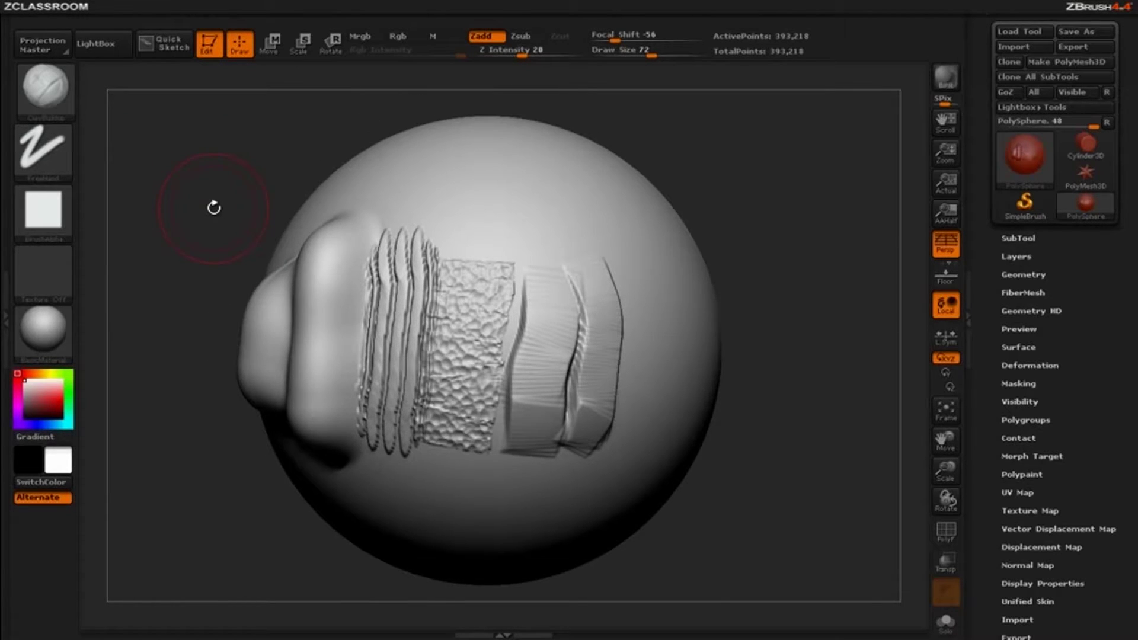
Step: Undo all the brush strokes sculpted on the sphere
drag(808, 236, 561, 233)
mouse_move(284, 234)
alt+mouse_down()
mouse_move(200, 228)
mouse_move(196, 251)
mouse_move(185, 207)
mouse_move(253, 212)
alt+mouse_up()
mouse_move(178, 173)
alt+mouse_down()
mouse_move(261, 194)
mouse_move(305, 224)
alt+mouse_up()
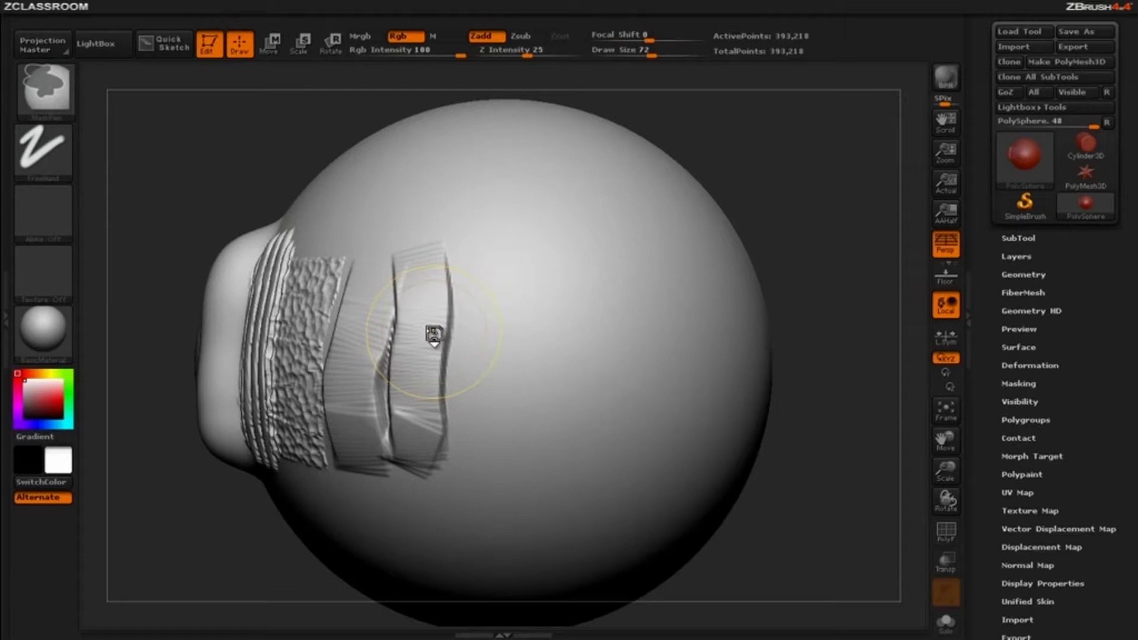
key(ctrl+z)
key(ctrl+z)
key(ctrl+z)
key(ctrl+z)
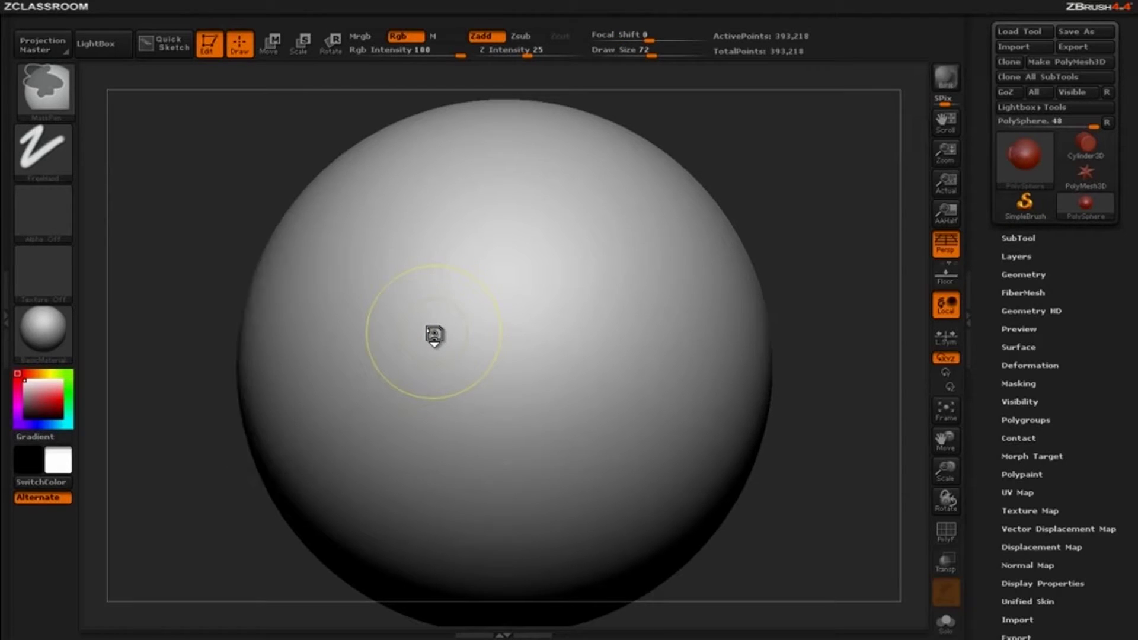
Step: Sculpt a vertical ClayBuildup strip on the clean sphere's left half with the FreeHand stroke and square alpha
drag(224, 221, 267, 221)
mouse_move(685, 415)
alt+mouse_down()
mouse_move(666, 340)
mouse_move(746, 383)
alt+mouse_up()
drag(331, 297, 324, 442)
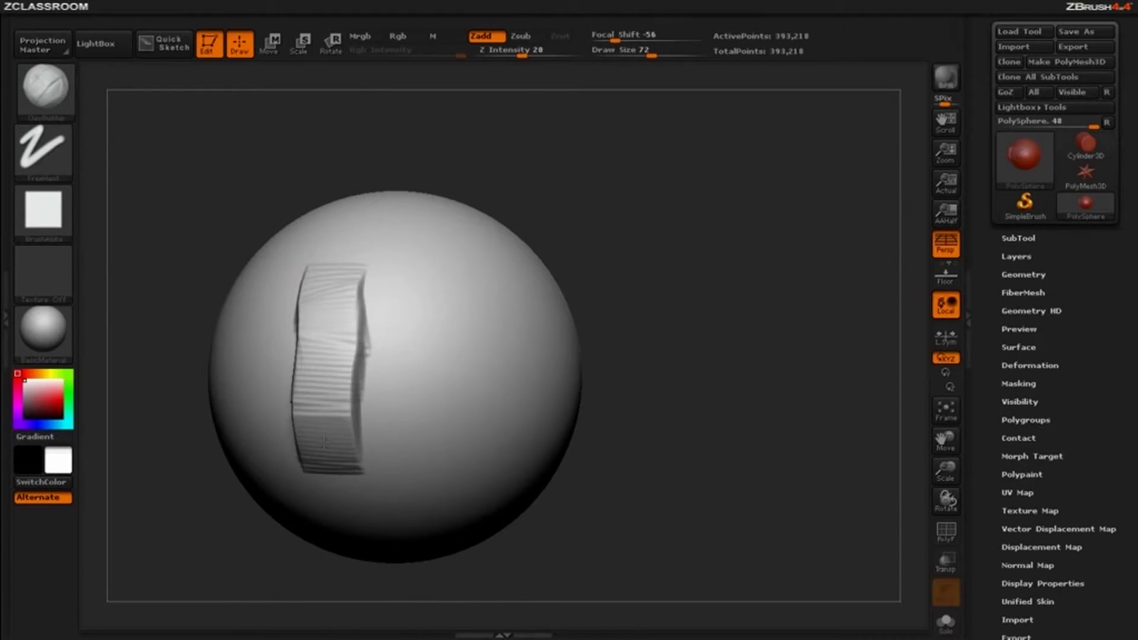
mouse_move(43, 224)
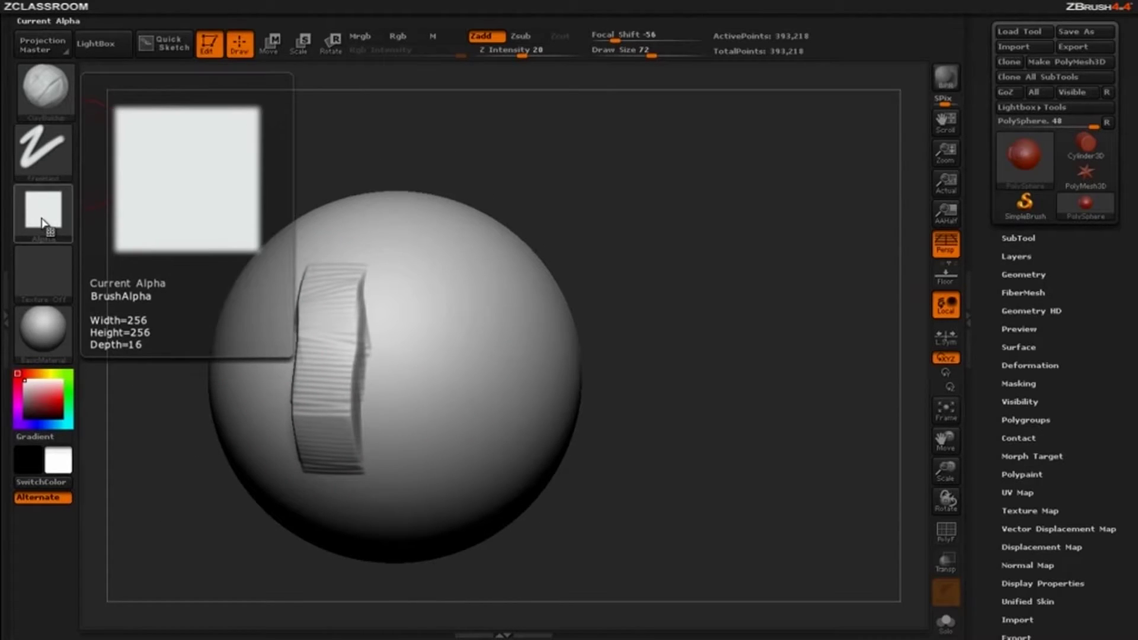
mouse_move(666, 439)
alt+mouse_down()
mouse_move(847, 386)
mouse_move(837, 325)
alt+mouse_up()
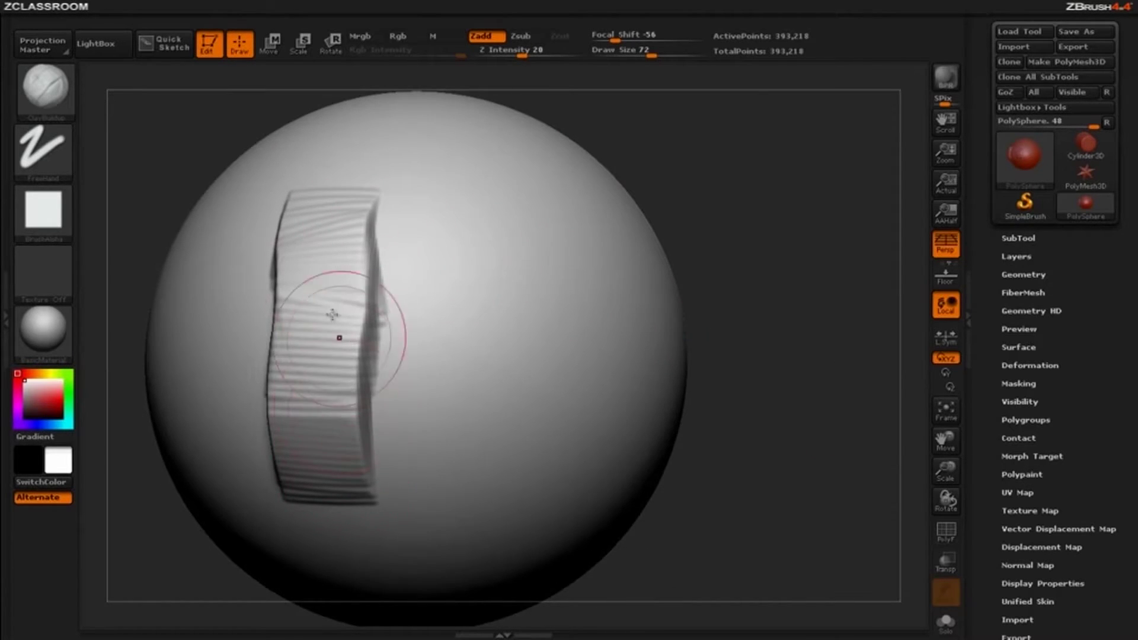
Step: Change the ClayBuildup brush's stroke type to Color Spray and sculpt a vertical patch right of the strip
mouse_move(44, 155)
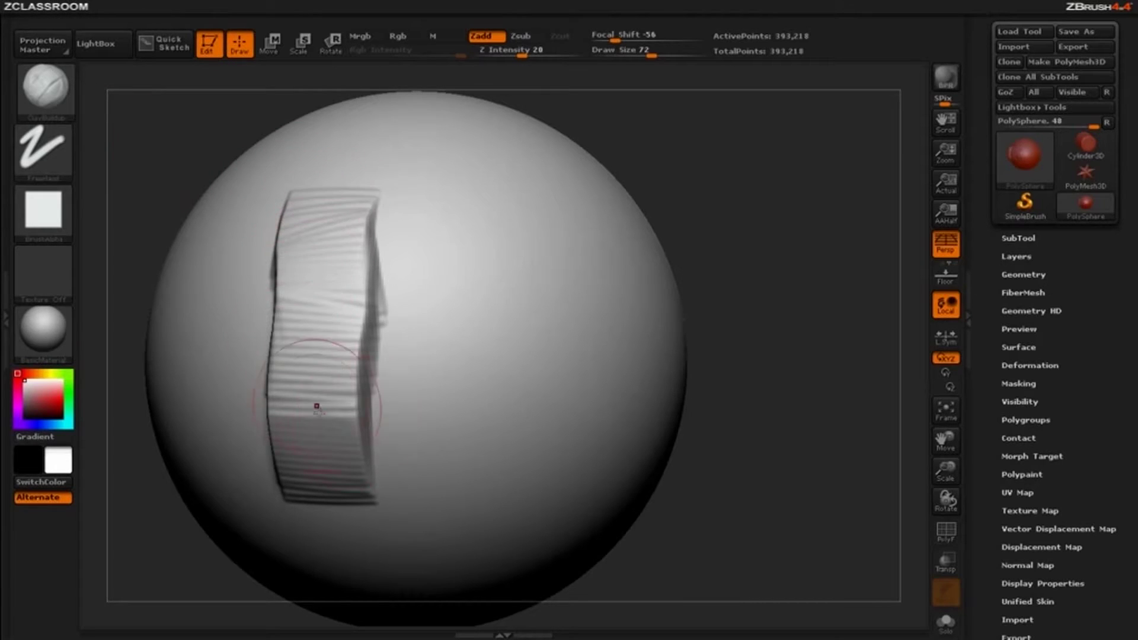
click(51, 160)
click(327, 172)
alt+drag(783, 320, 781, 274)
drag(431, 230, 439, 415)
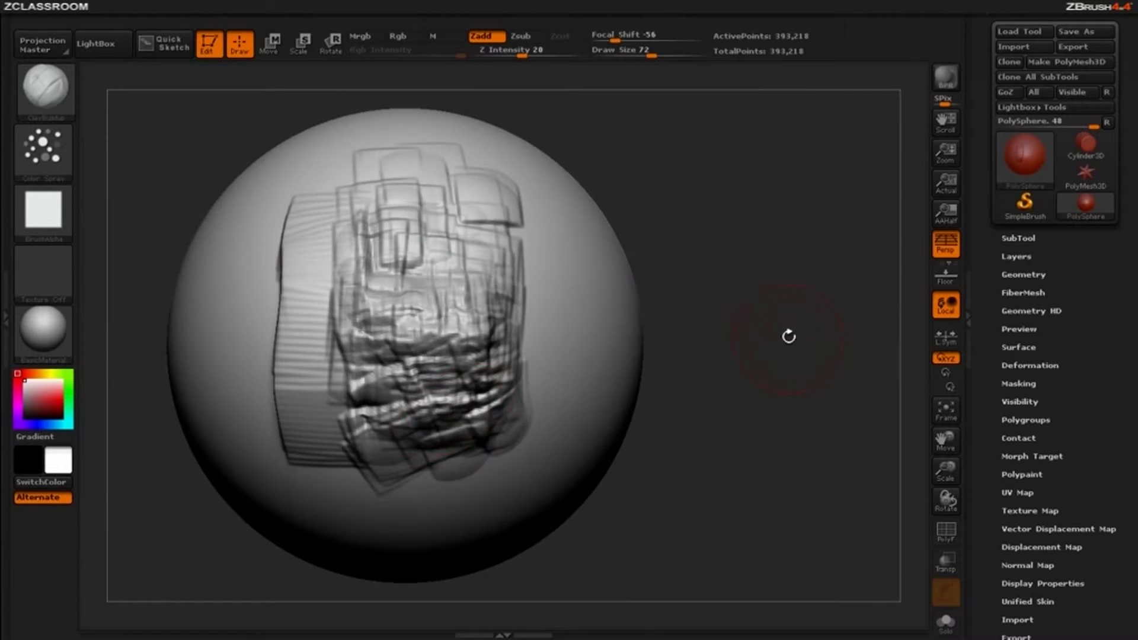
mouse_move(788, 335)
mouse_down()
mouse_move(792, 318)
mouse_move(693, 323)
mouse_move(791, 324)
mouse_up()
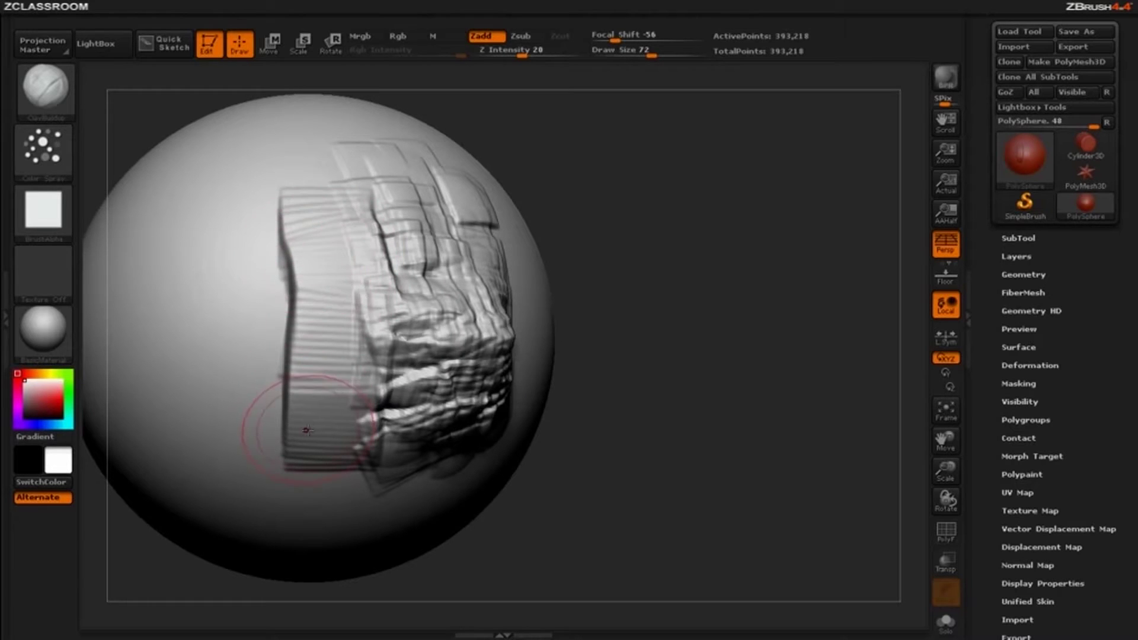
drag(724, 260, 665, 259)
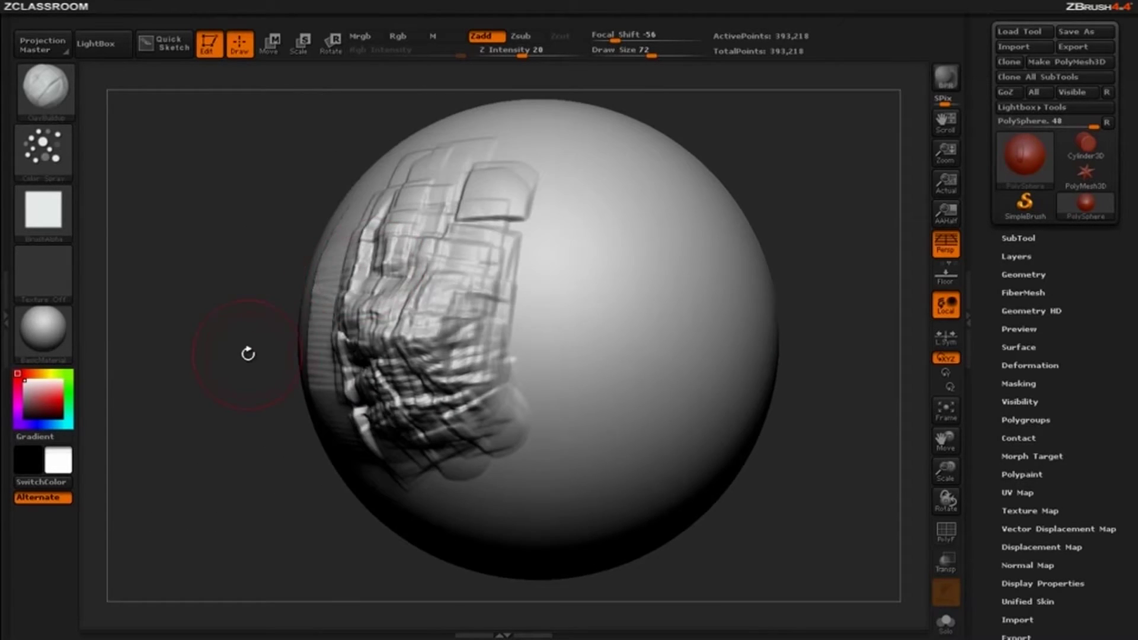
Step: Replace the ClayBuildup brush's square alpha with Alpha 34
mouse_move(247, 353)
alt+mouse_down()
mouse_move(264, 255)
mouse_move(246, 318)
mouse_move(267, 300)
mouse_move(282, 310)
mouse_move(256, 251)
mouse_move(257, 289)
mouse_move(236, 261)
mouse_move(114, 205)
alt+mouse_up()
click(42, 214)
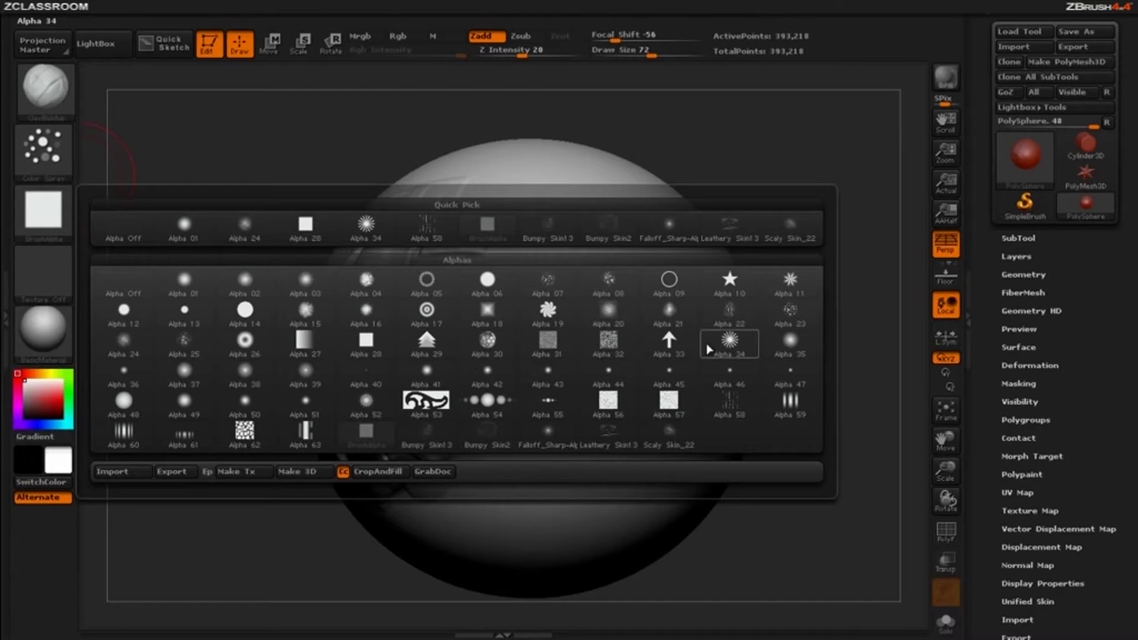
click(730, 348)
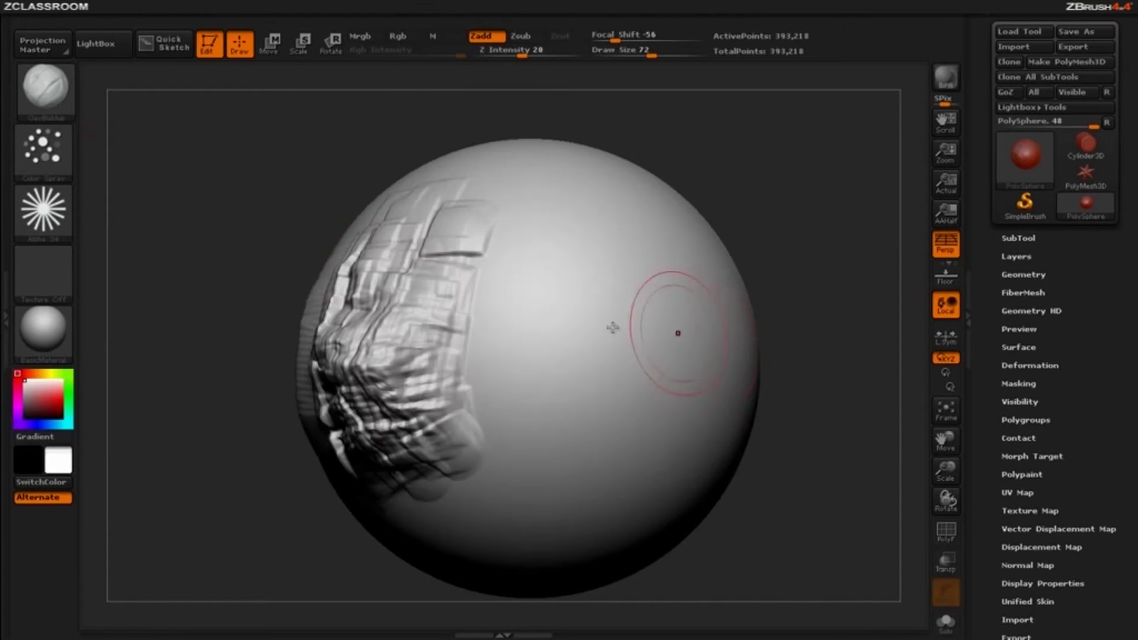
Step: Change the ClayBuildup brush's stroke type to DragRect and stamp a vertical row of three Alpha 34 starbursts beside the Color Spray patch
click(65, 161)
click(185, 163)
drag(534, 251, 510, 521)
alt+drag(270, 440, 286, 368)
mouse_move(726, 224)
alt+mouse_down()
mouse_move(739, 272)
mouse_move(836, 234)
mouse_move(808, 205)
alt+mouse_up()
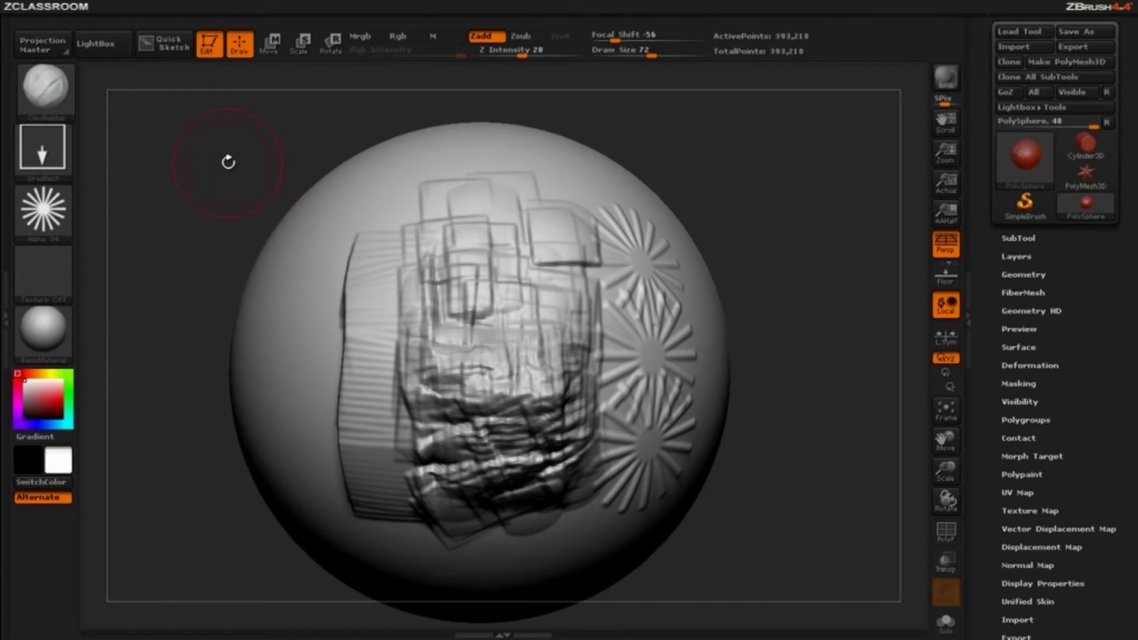
Step: Load the Leathery Skin88 alpha from LightBox and stamp a large skin-textured area on the sphere beside the FreeHand strip
click(96, 44)
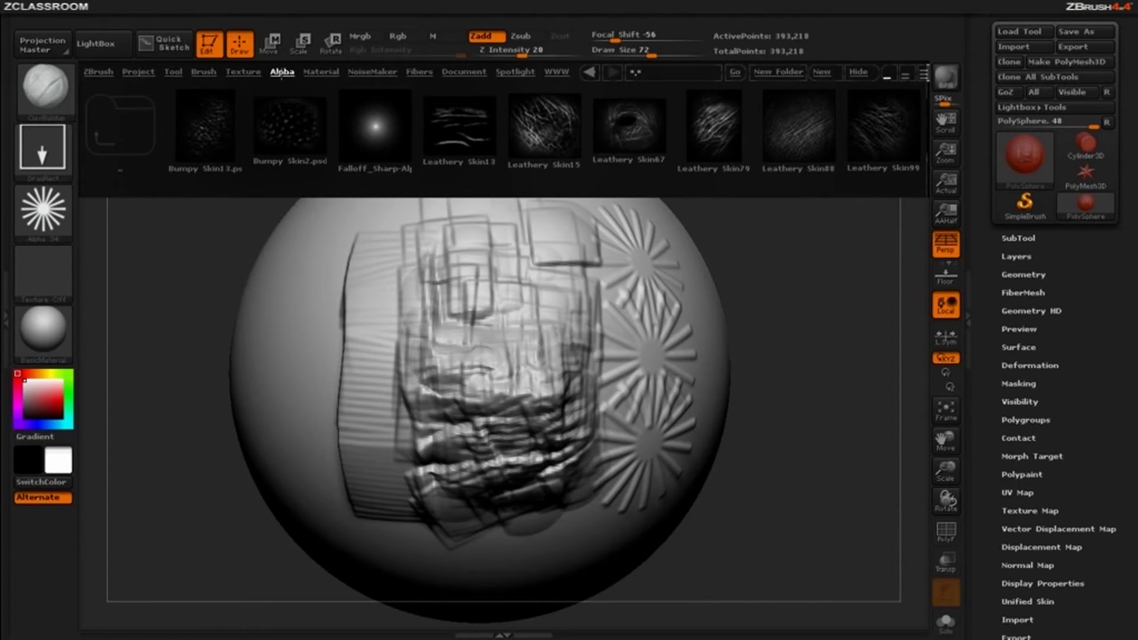
click(282, 71)
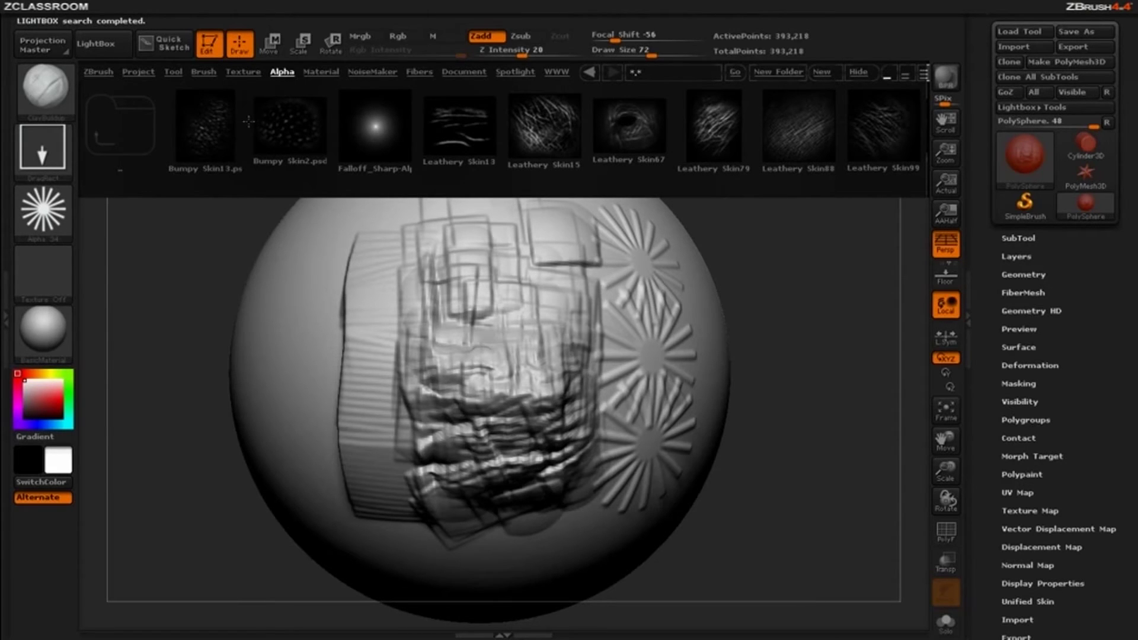
drag(248, 121, 332, 128)
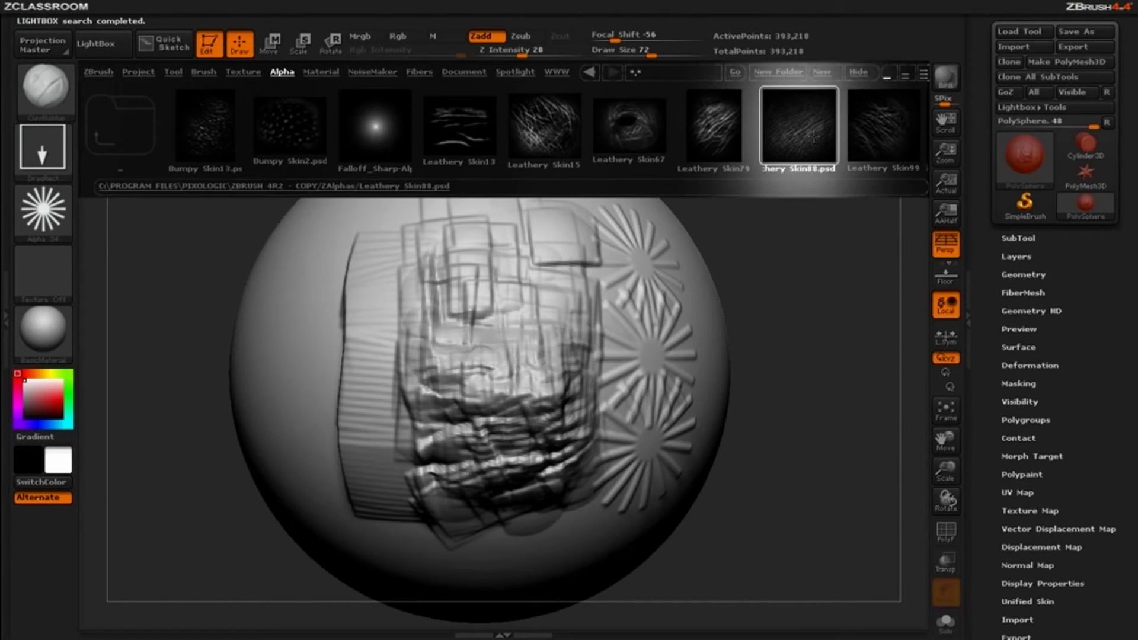
double_click(815, 136)
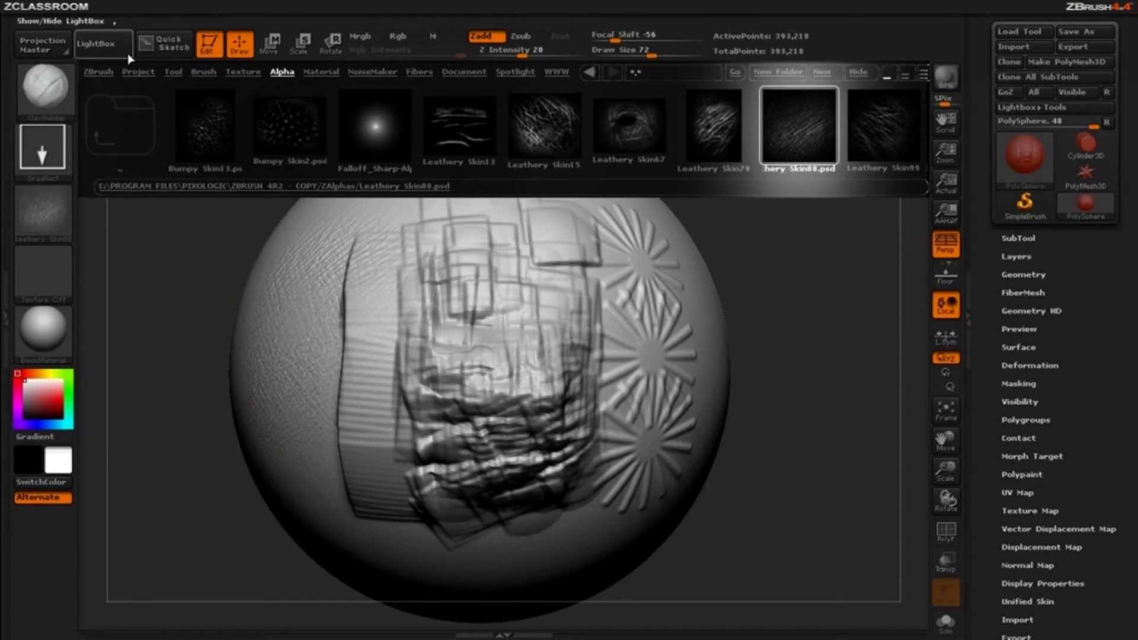
click(98, 48)
drag(190, 210, 219, 208)
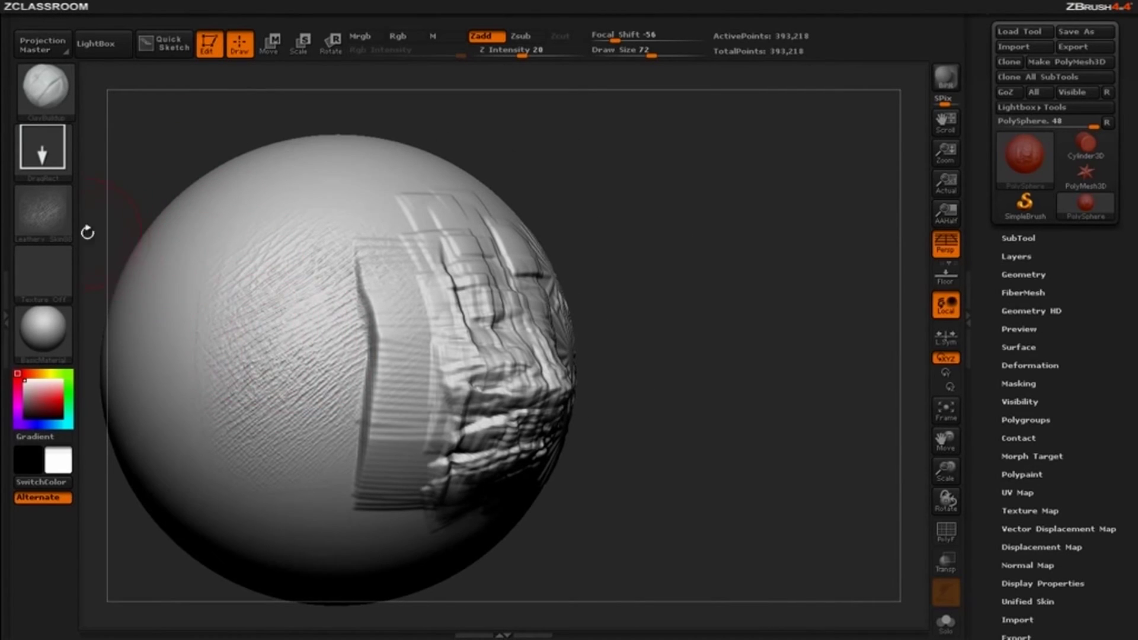
Step: Change the brush's stroke type to FreeHand and sculpt a vertical strip with the leathery skin alpha at the outer edge of the stamped skin area
mouse_move(686, 310)
mouse_down()
mouse_move(800, 272)
mouse_move(747, 265)
mouse_up()
click(42, 147)
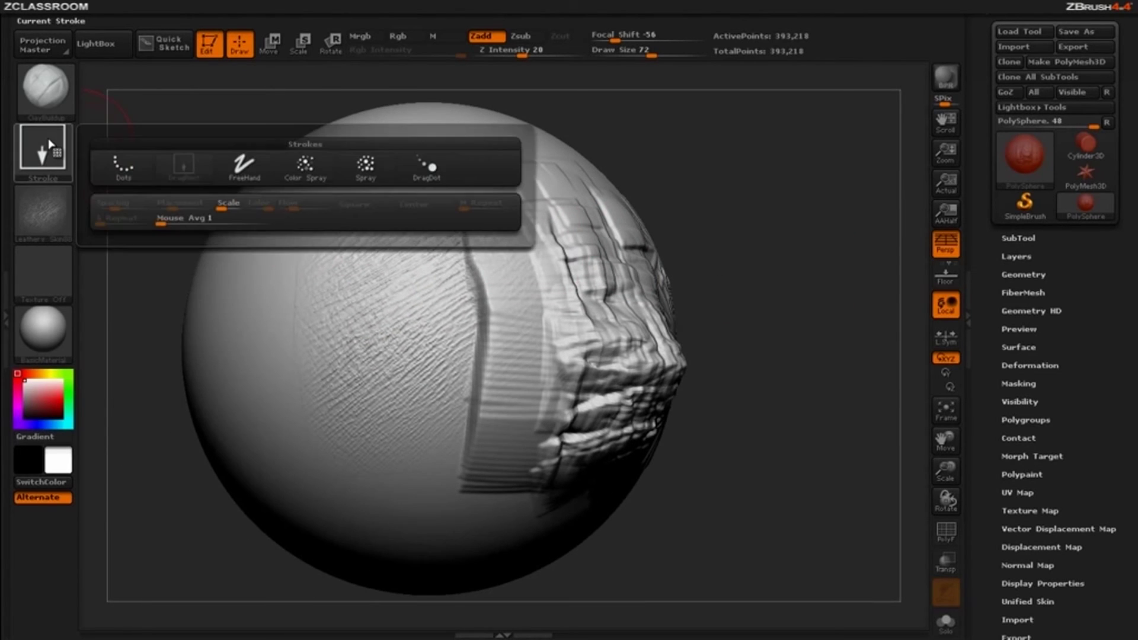
click(252, 170)
mouse_move(281, 247)
mouse_down()
mouse_move(276, 368)
mouse_move(297, 393)
mouse_move(297, 216)
mouse_move(399, 228)
mouse_up()
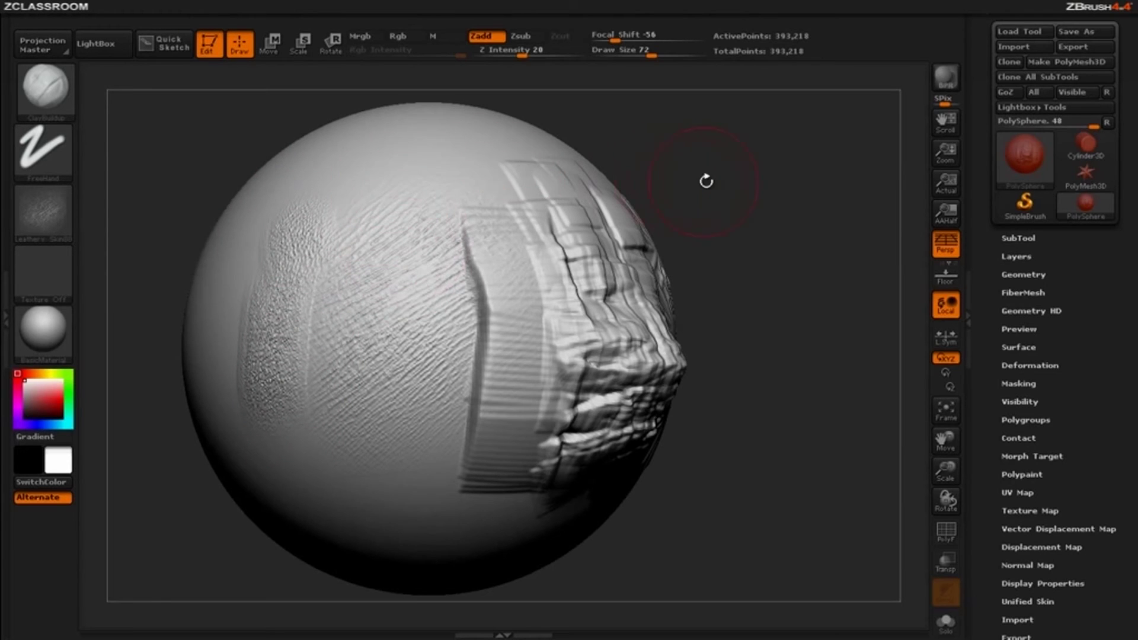
mouse_move(705, 181)
mouse_down()
mouse_move(649, 184)
mouse_move(694, 190)
mouse_up()
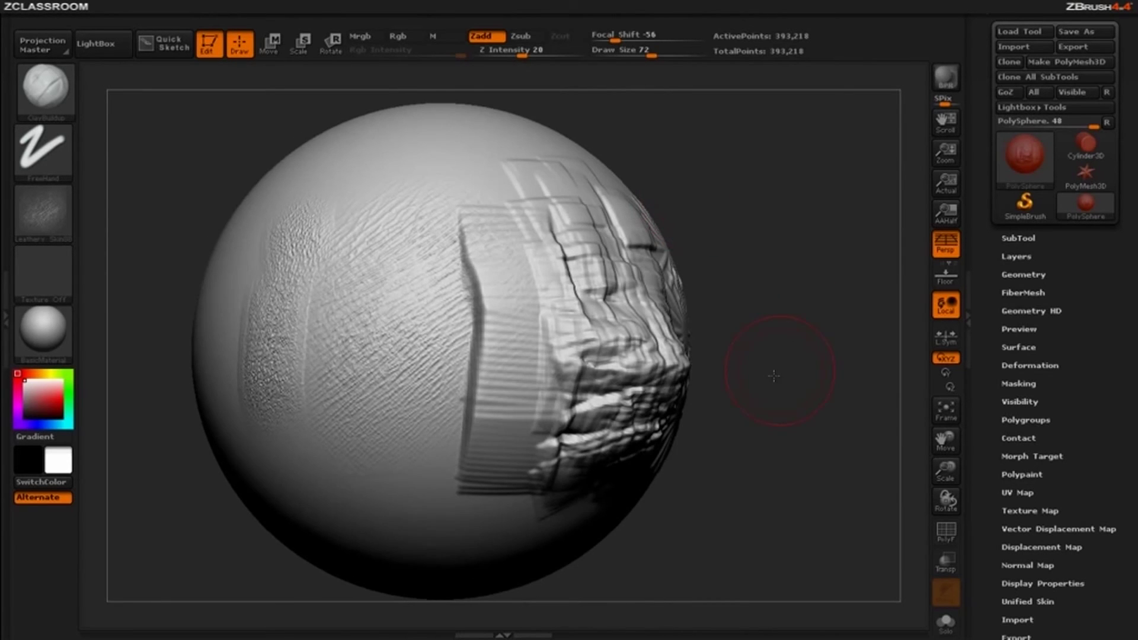
alt+drag(771, 398, 768, 289)
alt+drag(676, 226, 800, 289)
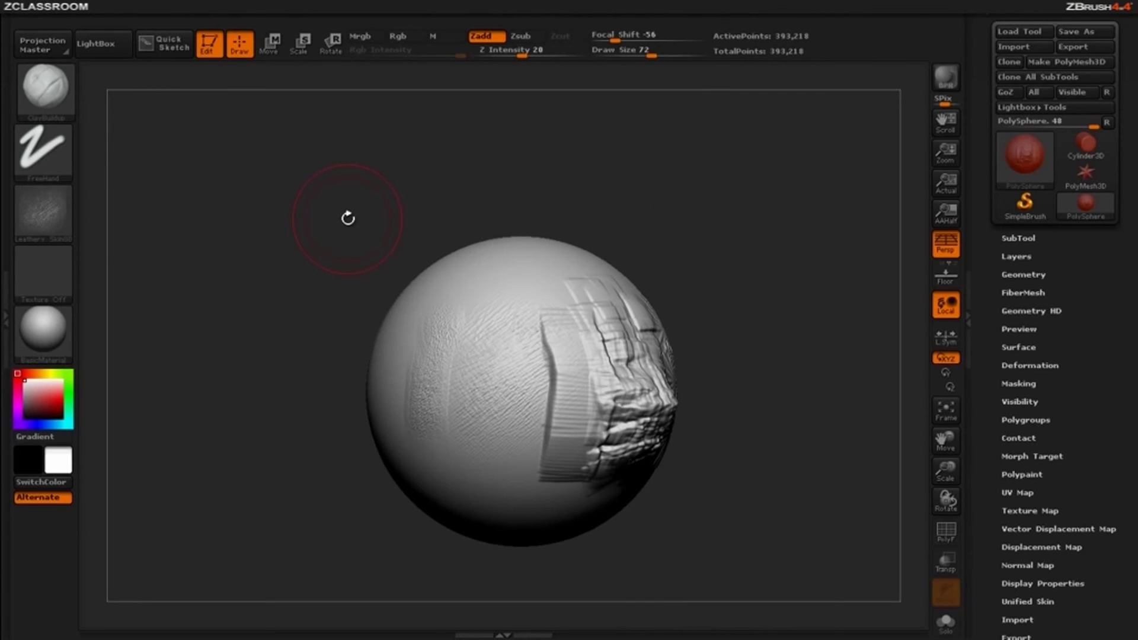
mouse_move(348, 218)
mouse_down()
mouse_move(272, 218)
mouse_move(364, 214)
mouse_up()
mouse_move(43, 212)
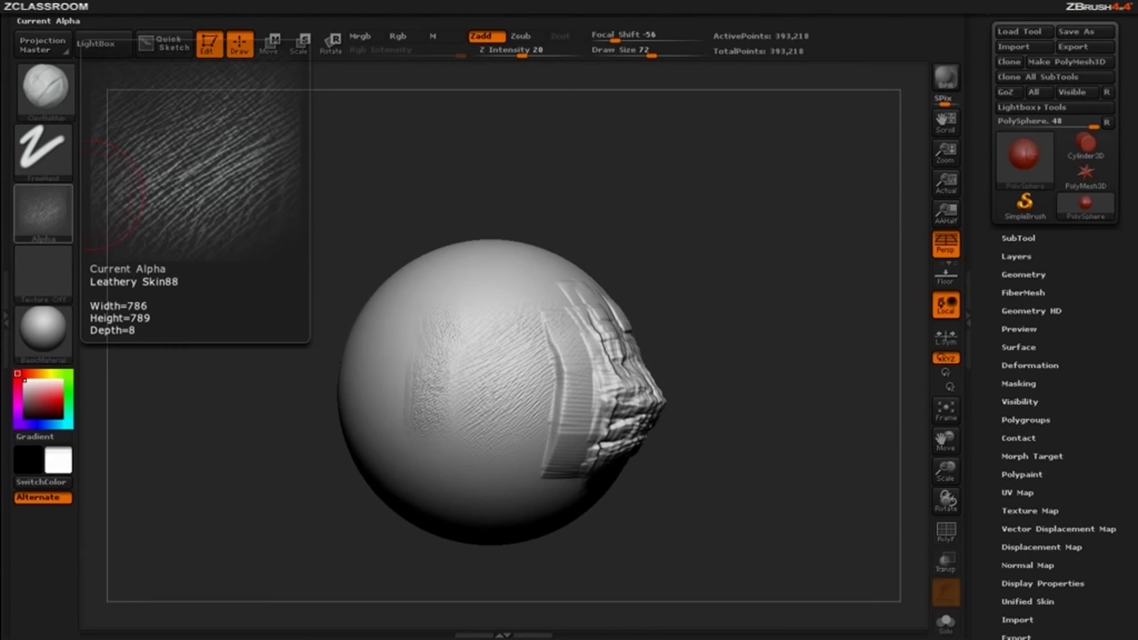